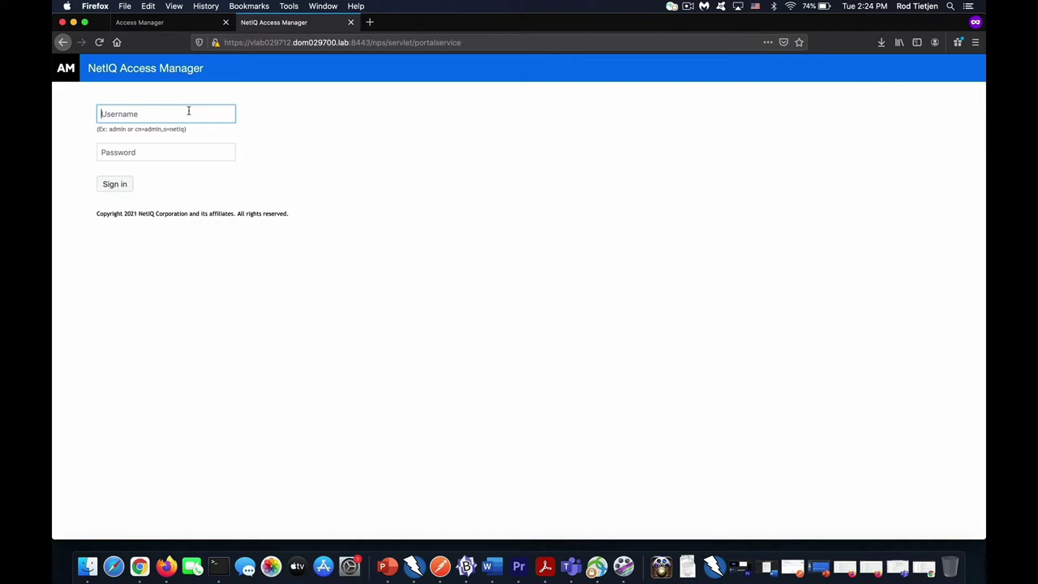
Sign in to the admin console as the administrator, check Licenses, then return to the Dashboard.
type("admin")
key("Tab")
type("••••")
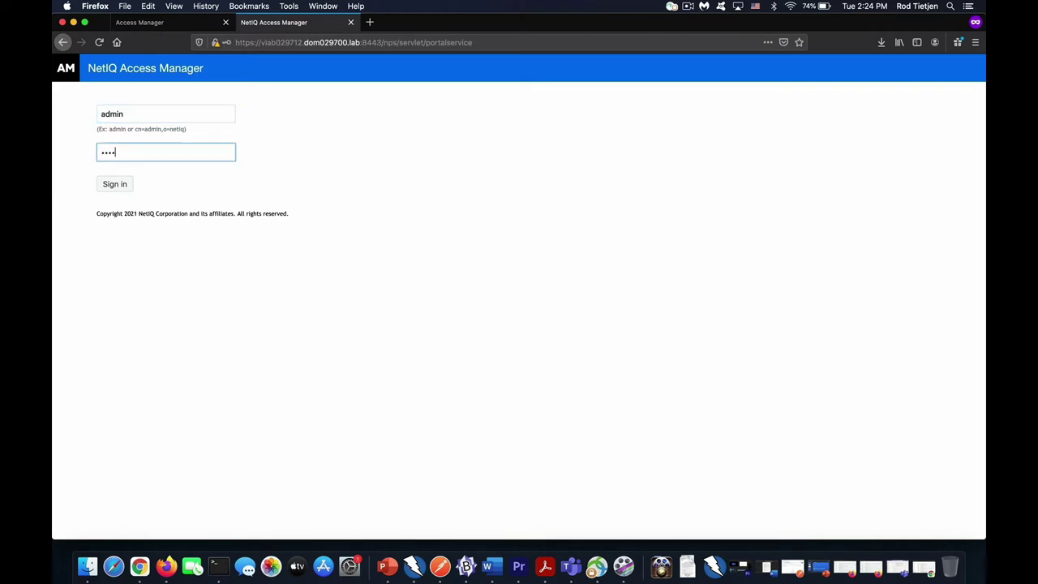
type("•")
key("Return")
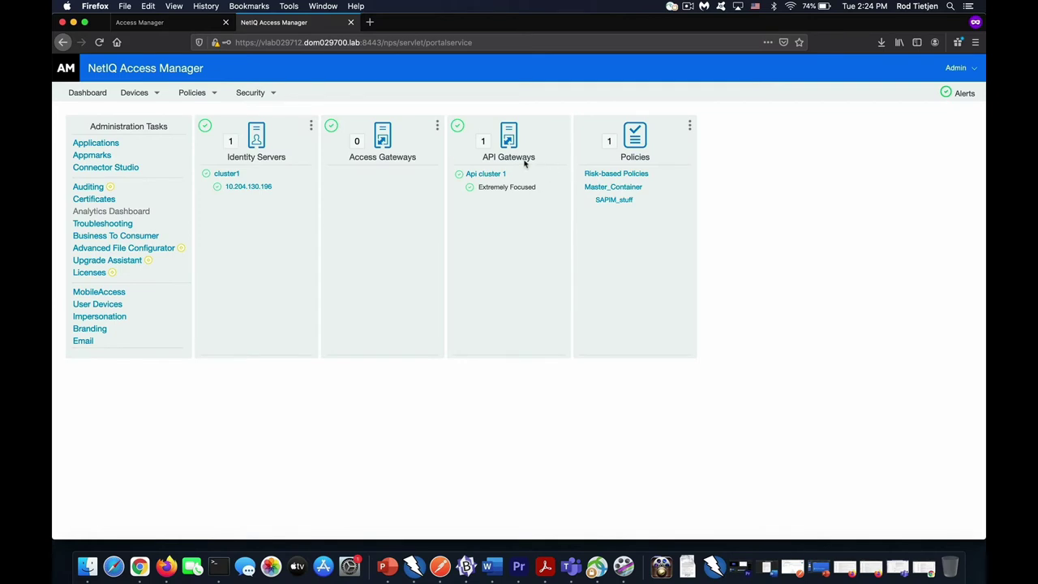
left_click(89, 273)
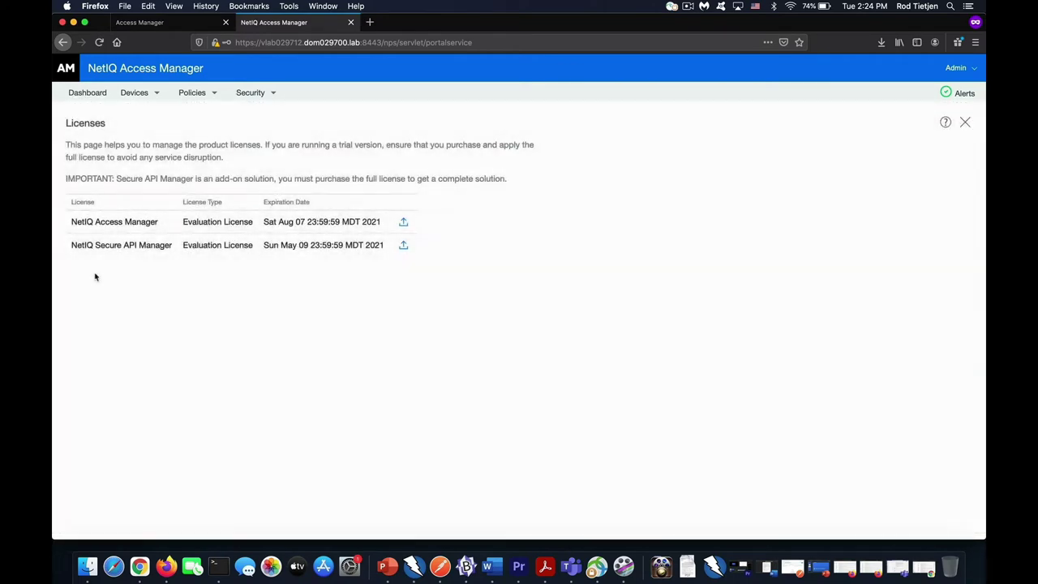
left_click(100, 98)
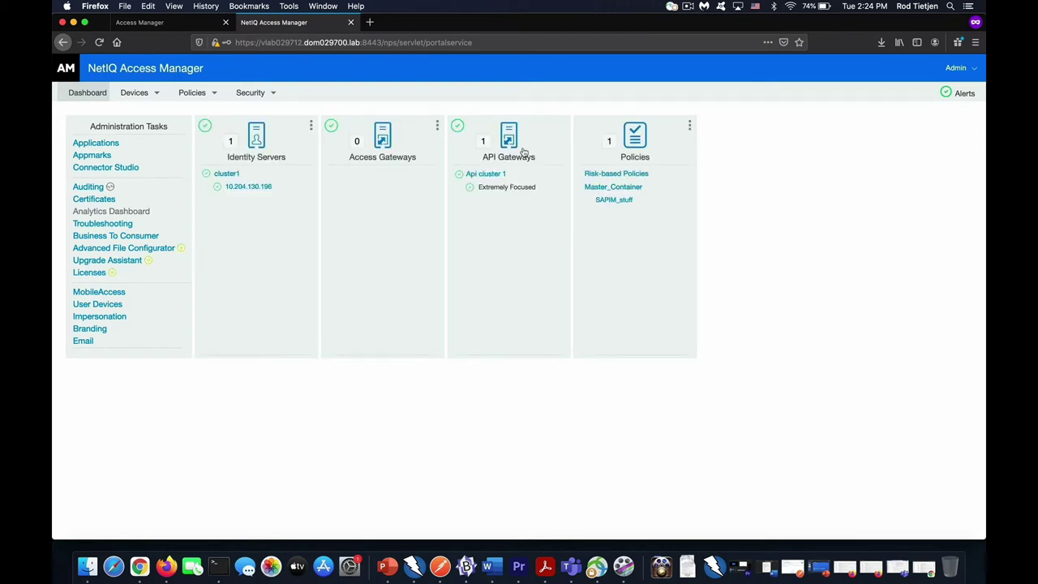
left_click(482, 146)
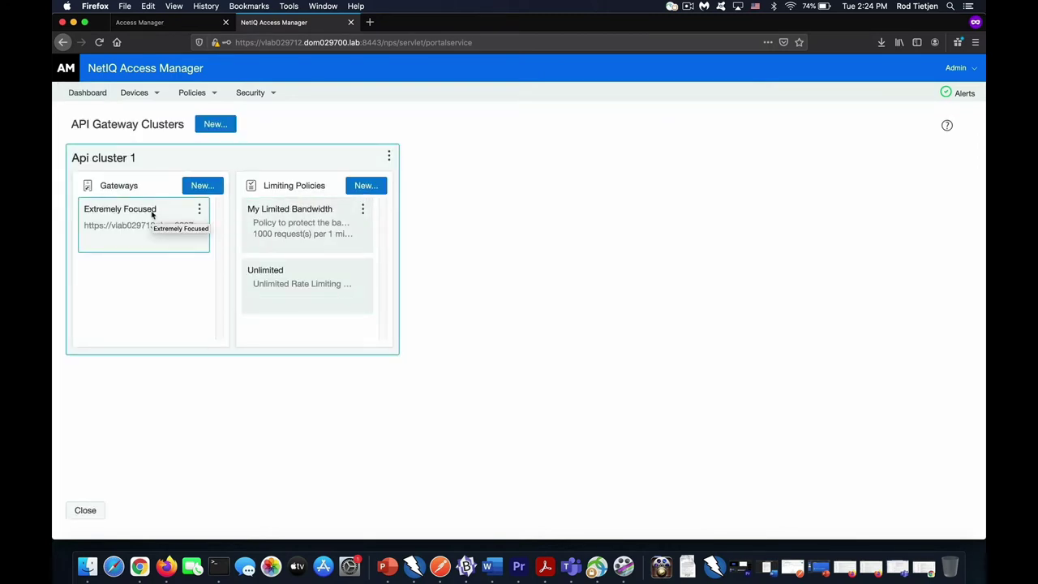
left_click(199, 209)
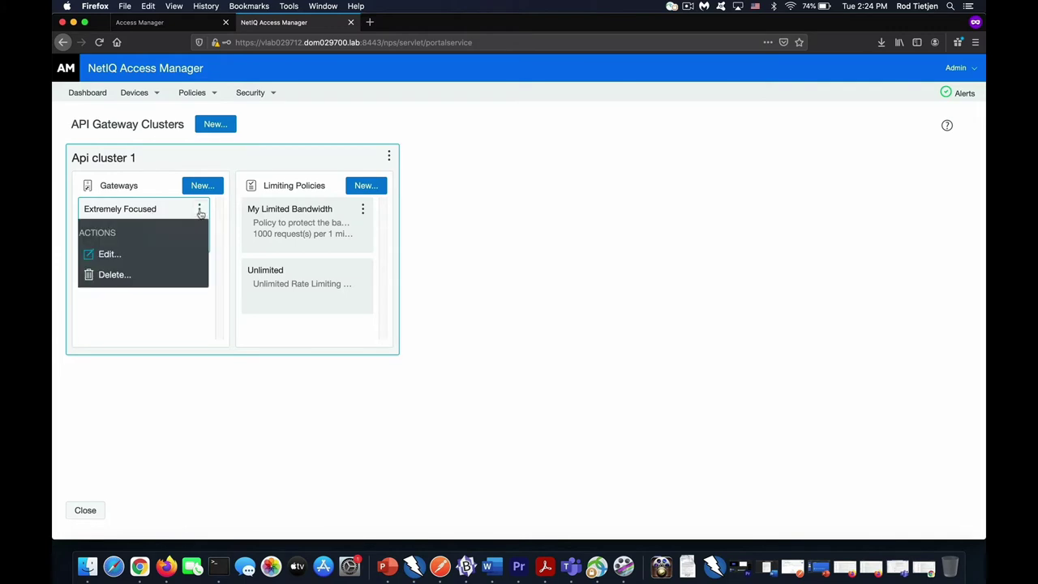
left_click(155, 249)
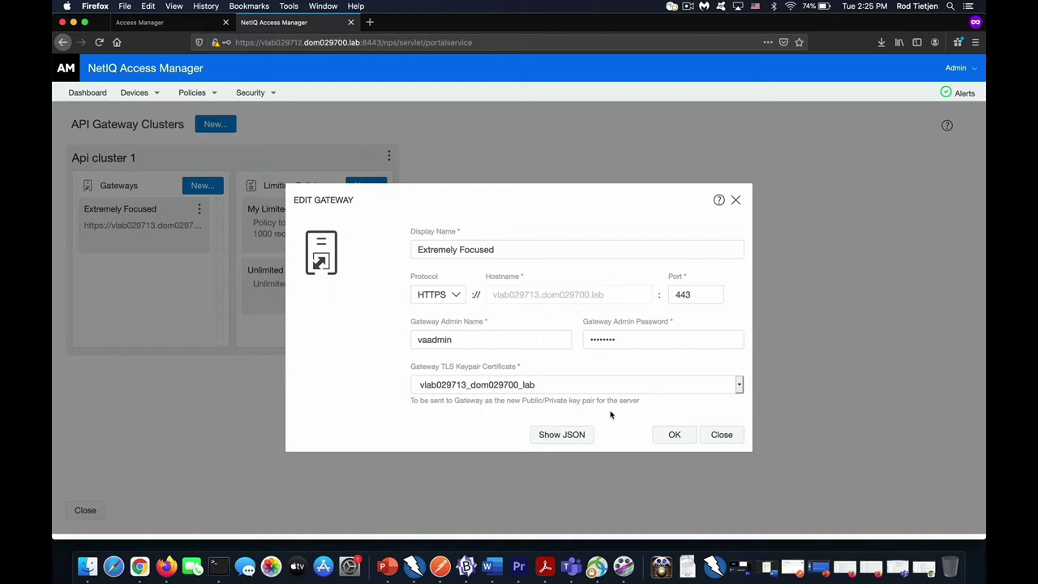
left_click(722, 435)
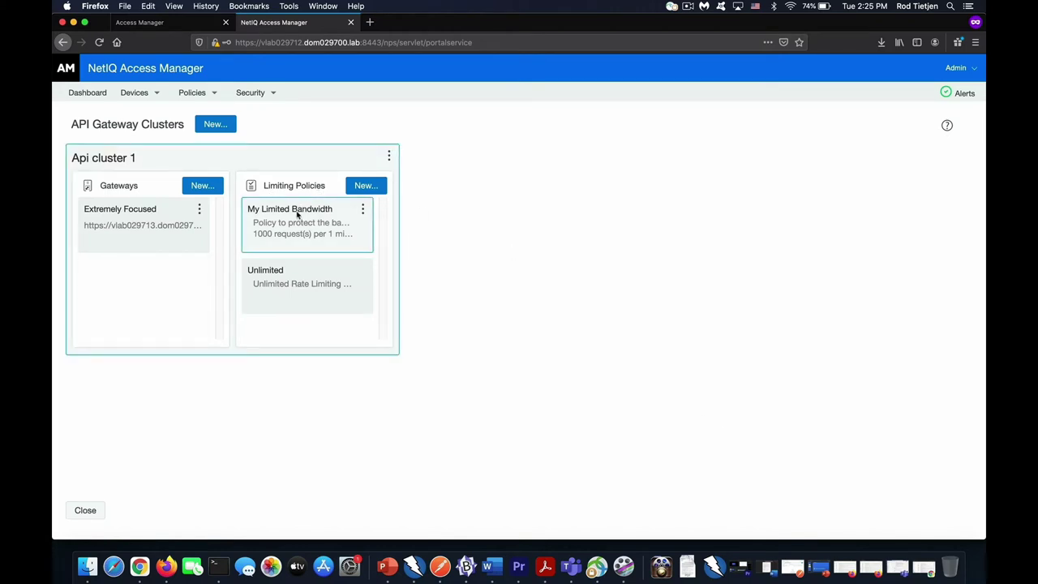
left_click(362, 209)
left_click(328, 252)
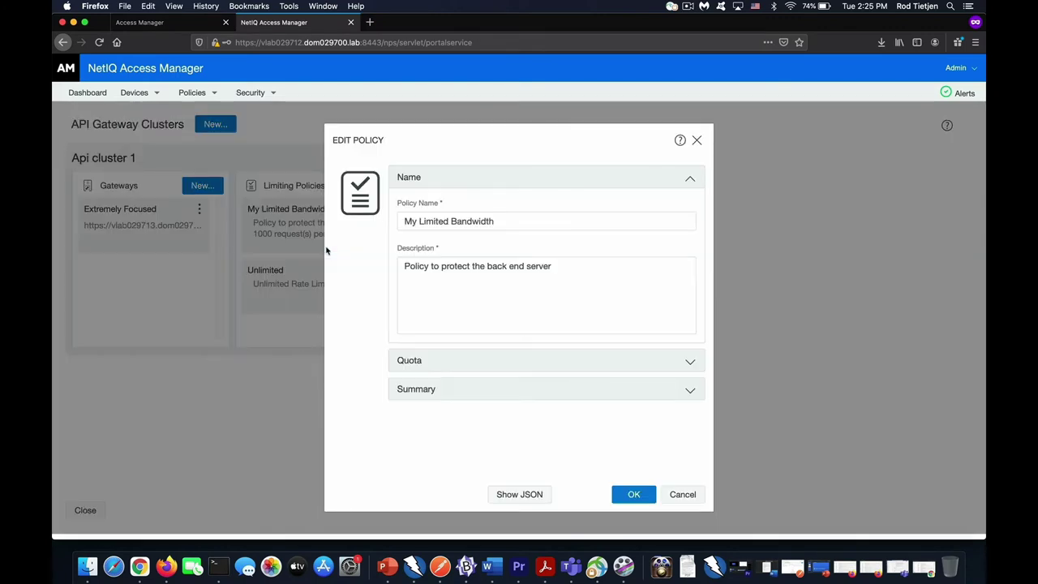
left_click(459, 363)
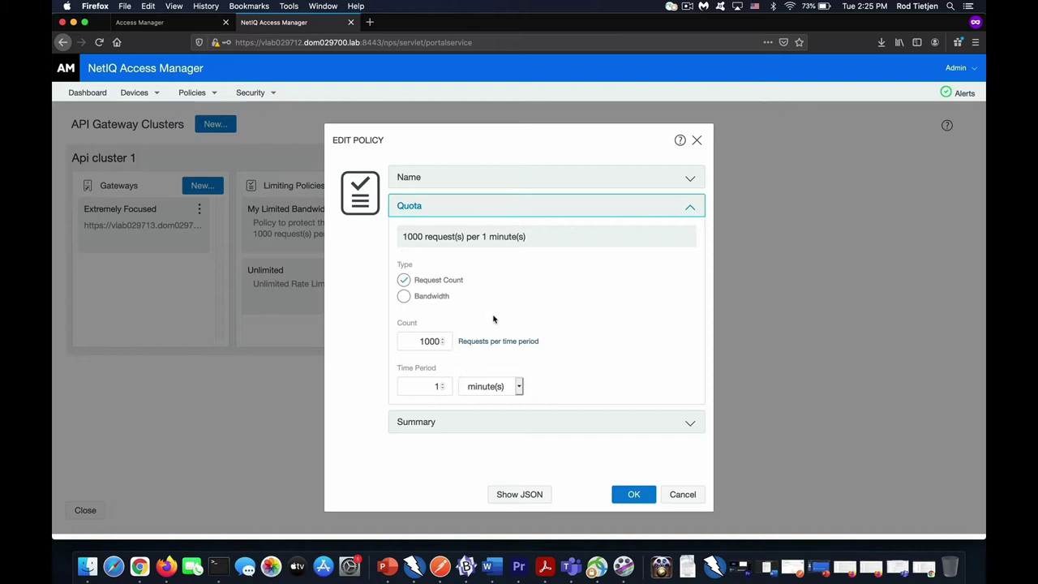
left_click(692, 495)
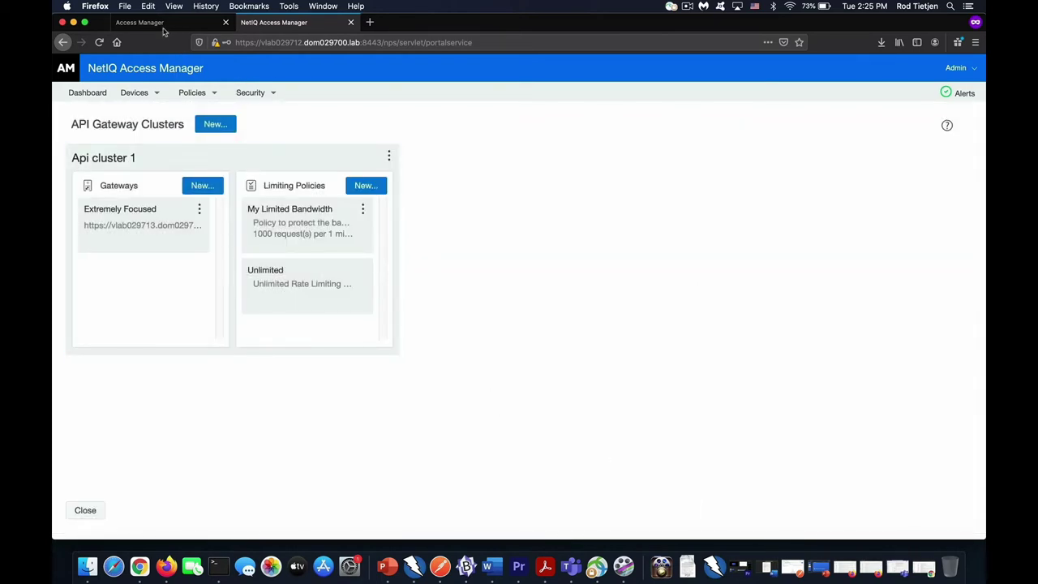
Return to the Access Manager tab showing the APIs:Create/Publish and APIs:Subscribe applications.
left_click(150, 21)
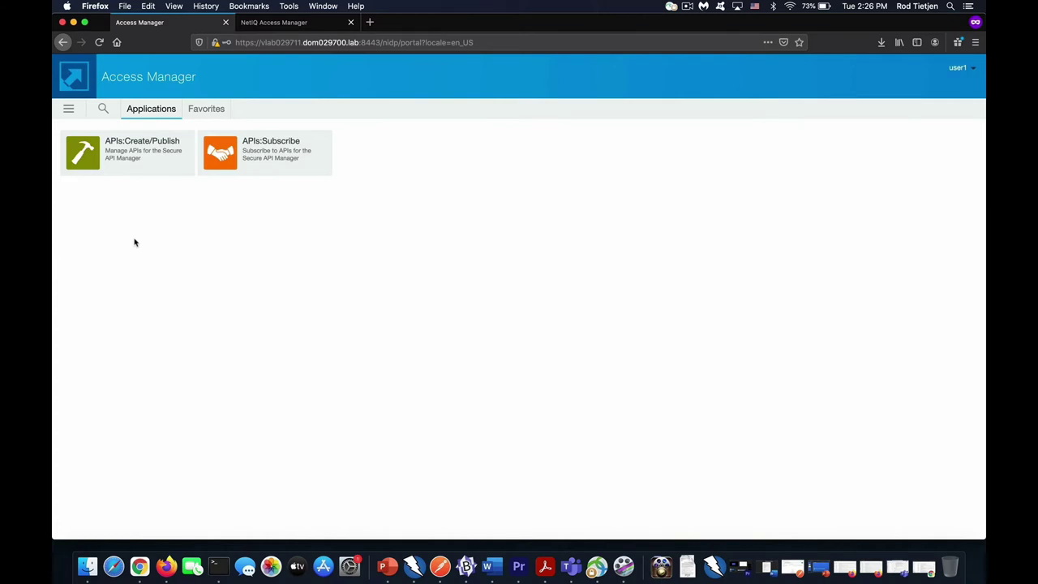
Launch APIs:Create/Publish and review PizzaShack's backend service and endpoints, then close the definition view.
left_click(123, 174)
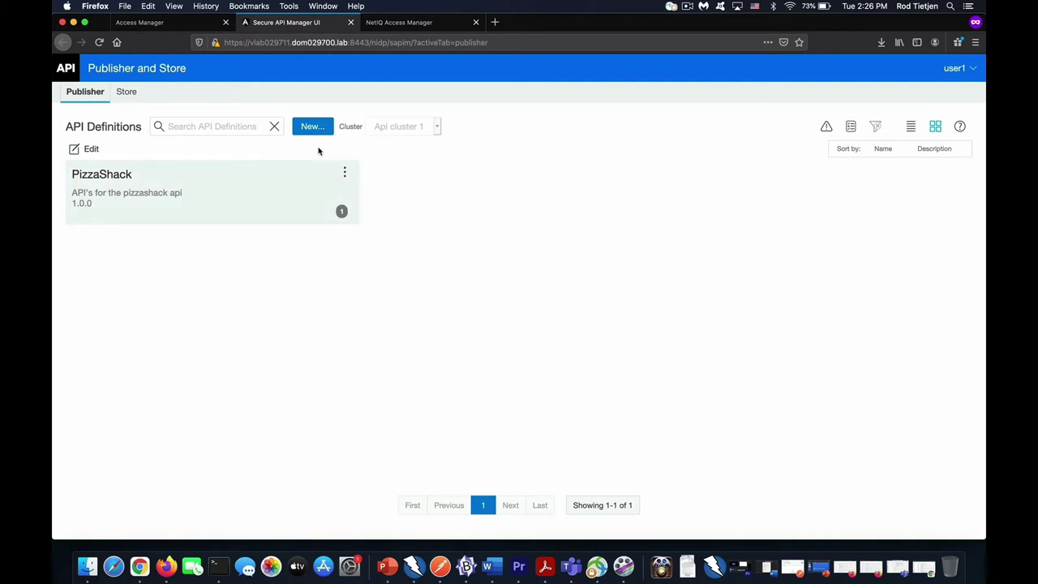
left_click(344, 178)
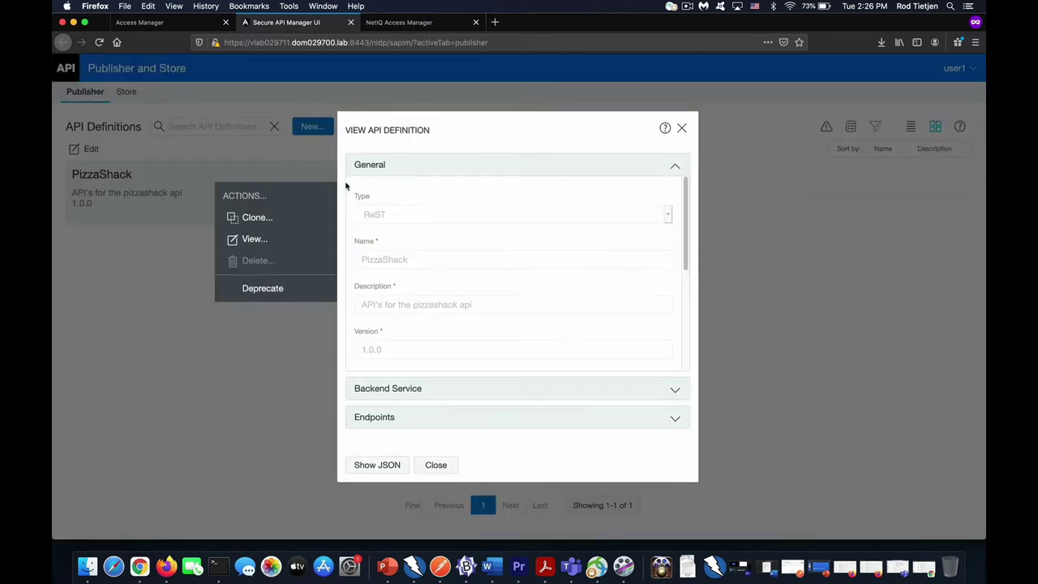
scroll(686, 244, "down", 5)
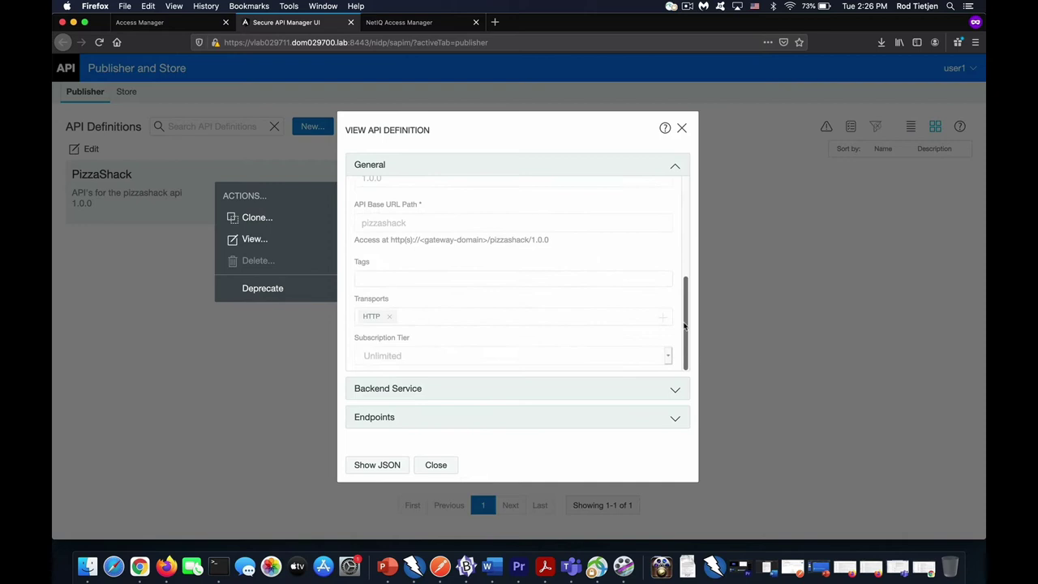
left_click(489, 391)
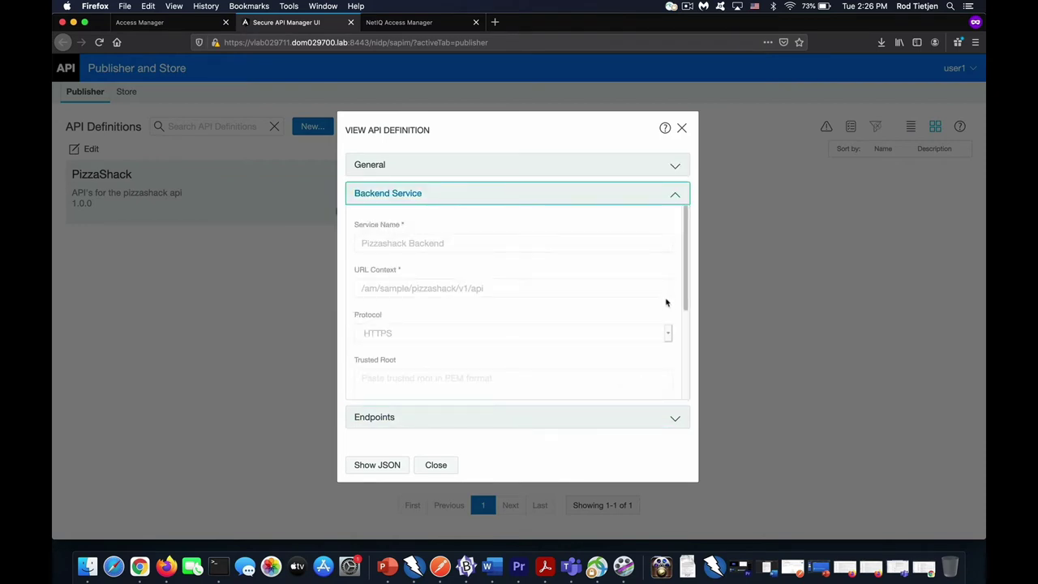
scroll(681, 357, "down", 2)
scroll(681, 358, "down", 3)
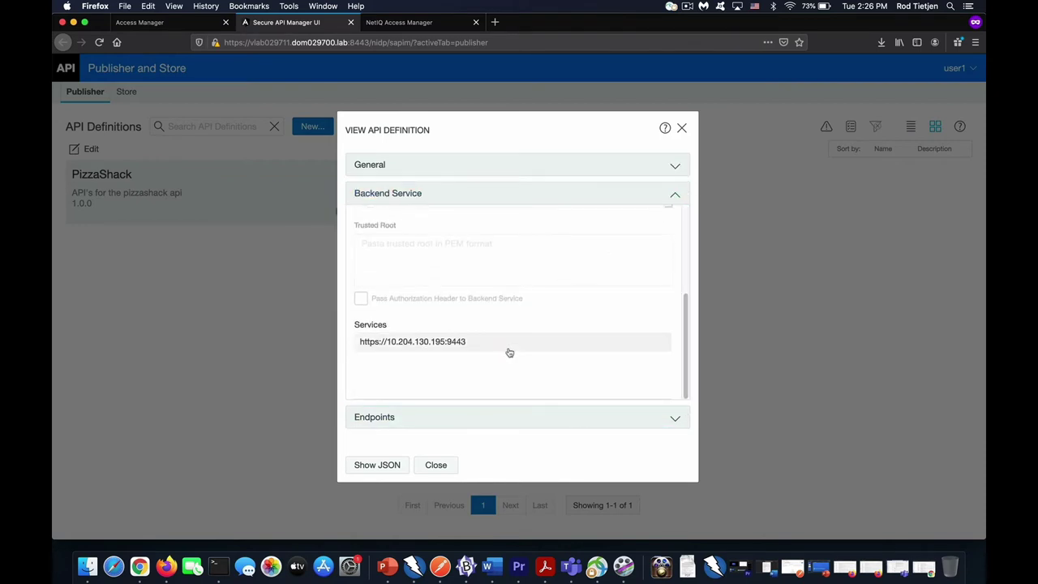
left_click(482, 422)
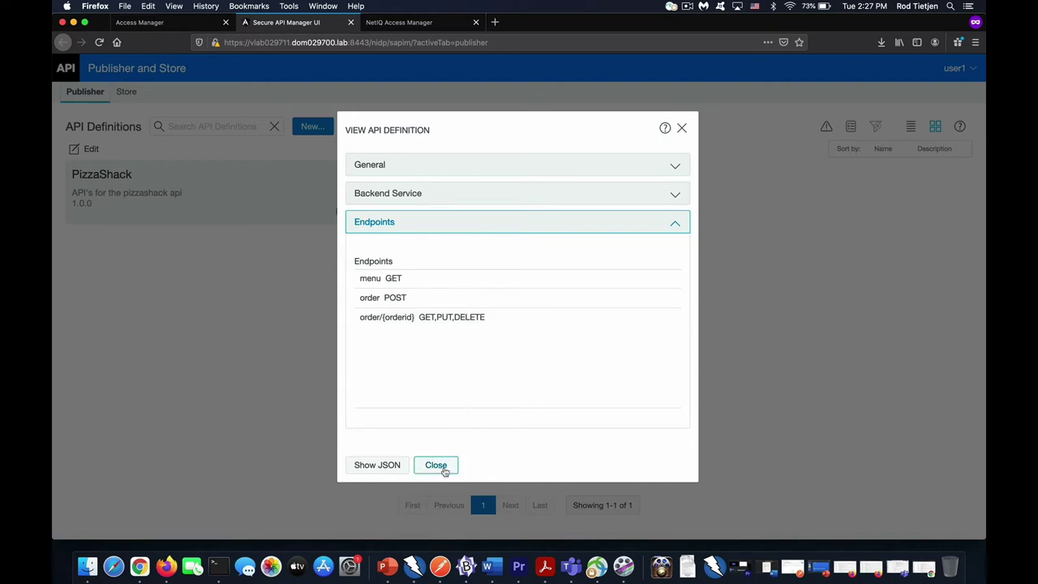
left_click(444, 468)
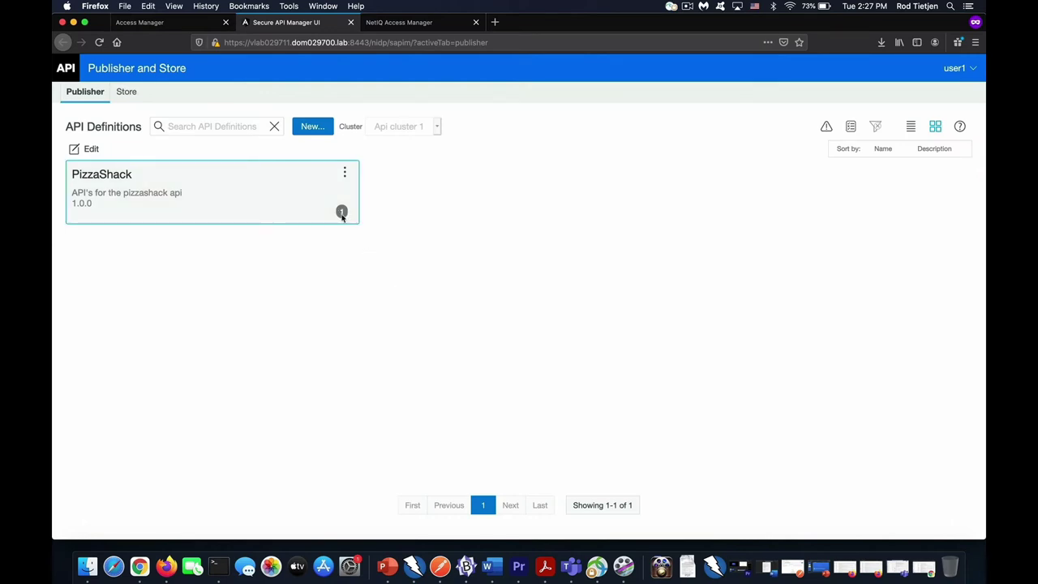
mouse_move(342, 213)
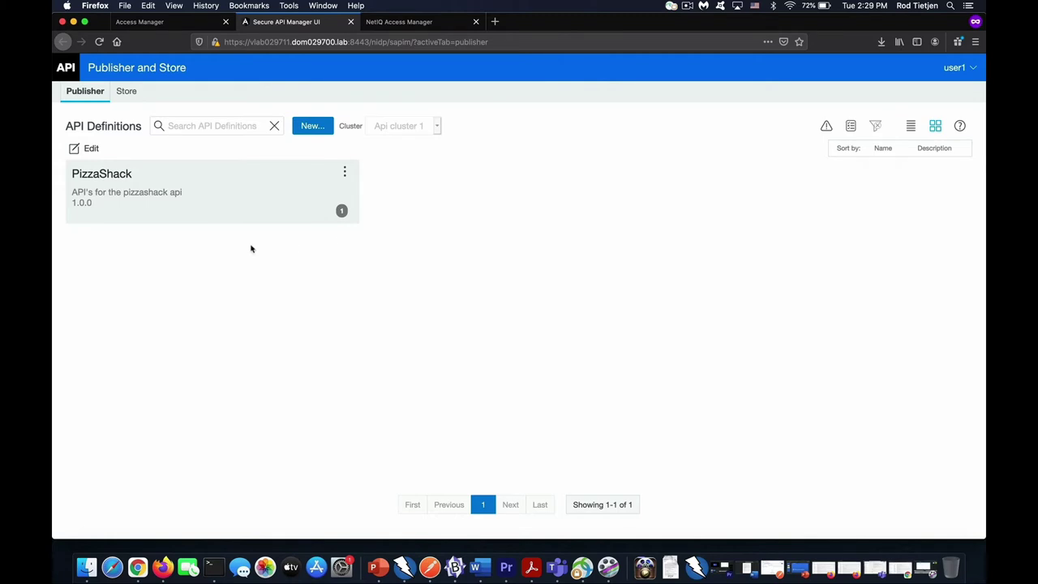
Show the Store tab with the Extremely Focused on Pizza API group.
left_click(124, 94)
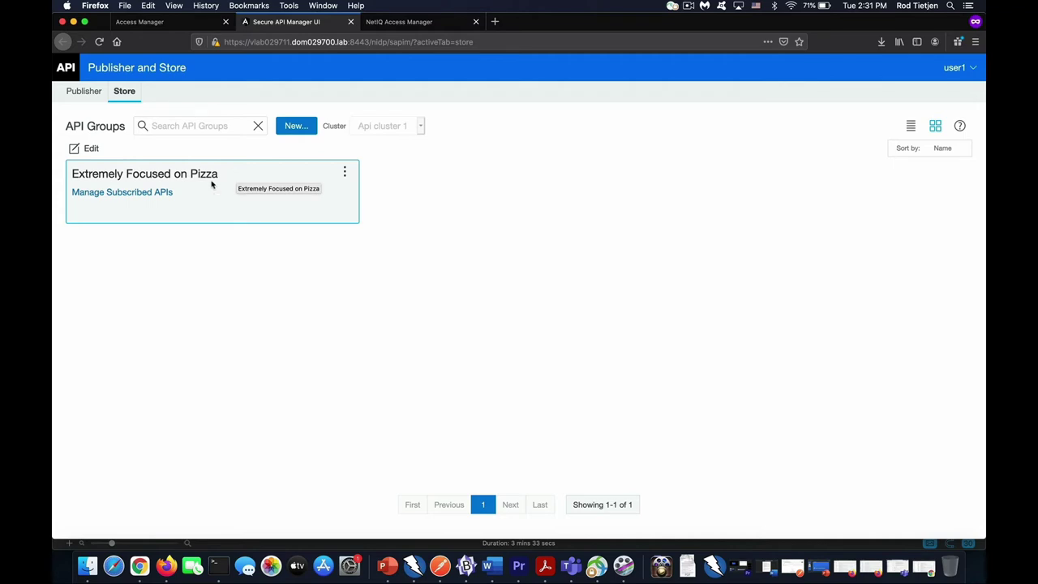
Open the group's Subscription Manager and edit PizzaShack's menu GET endpoint.
left_click(118, 196)
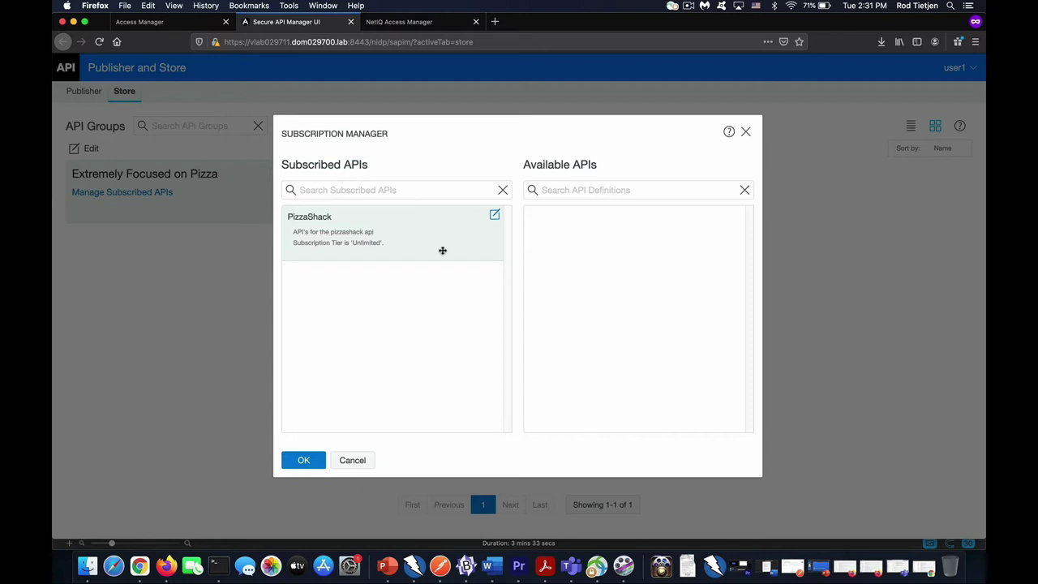
left_click(494, 216)
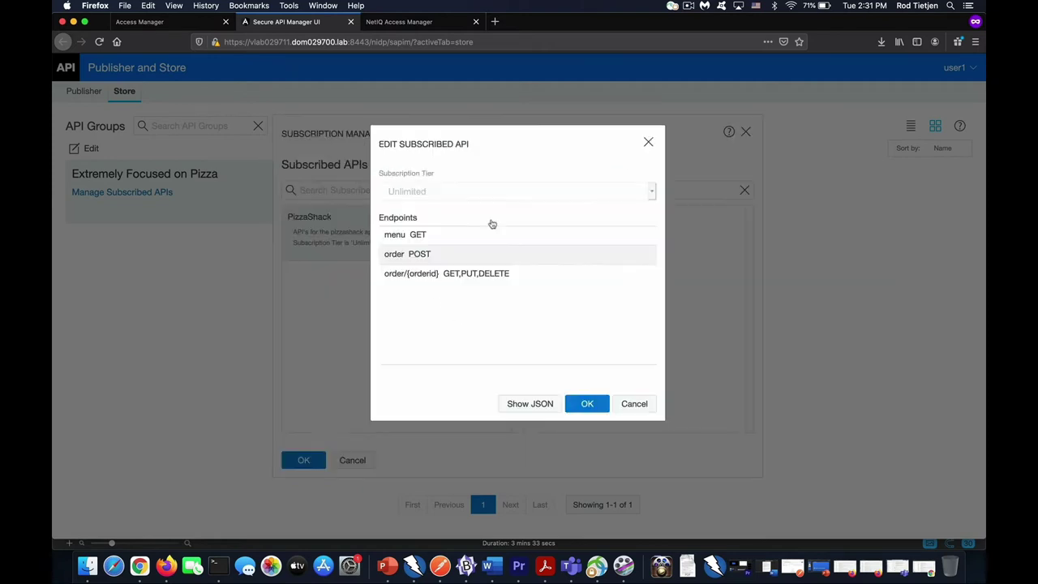
left_click(584, 256)
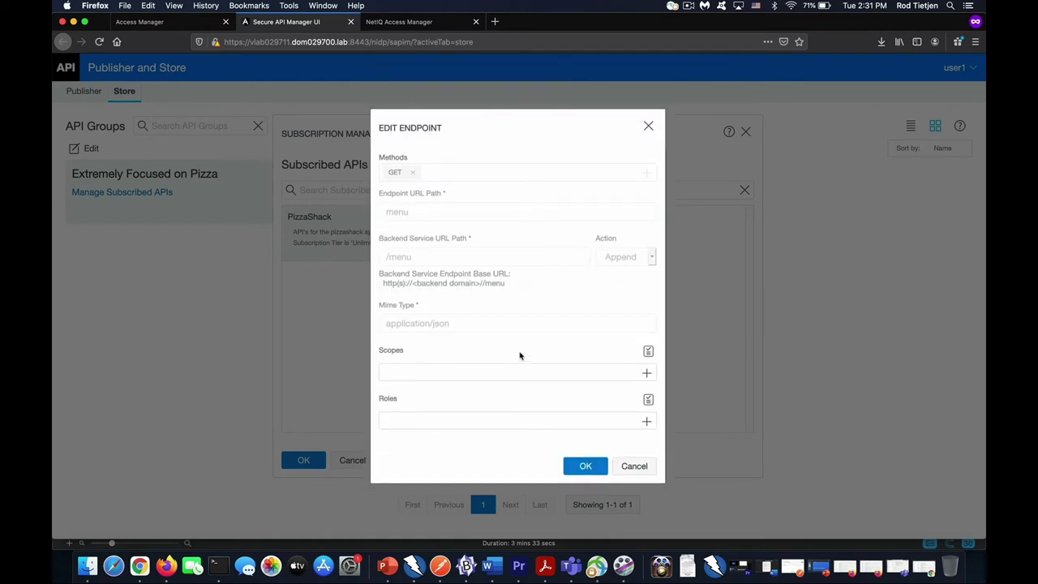
Review the endpoint's available scopes and roles, then cancel both editors and close Subscription Manager.
left_click(488, 371)
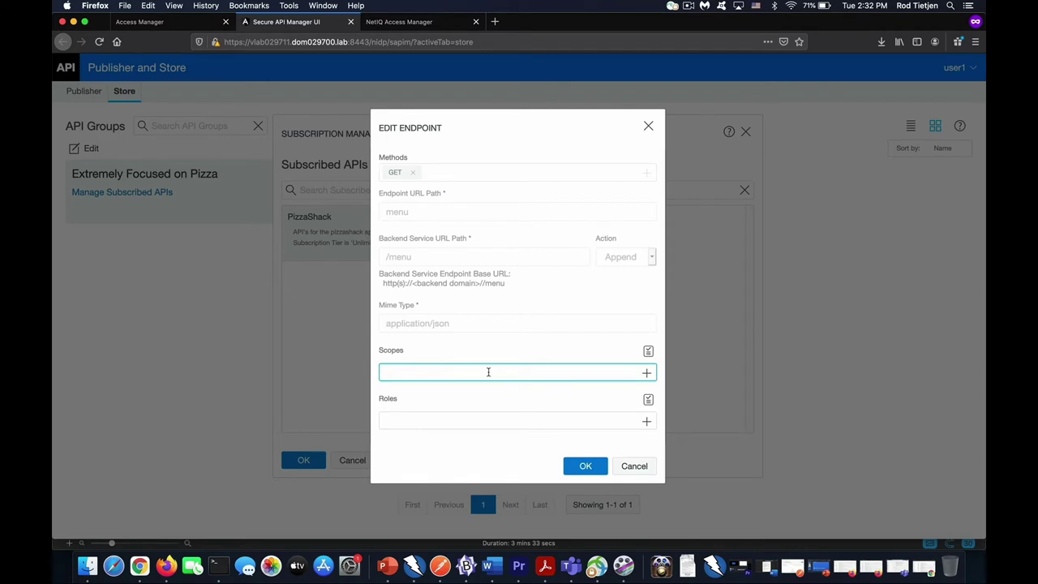
left_click(647, 373)
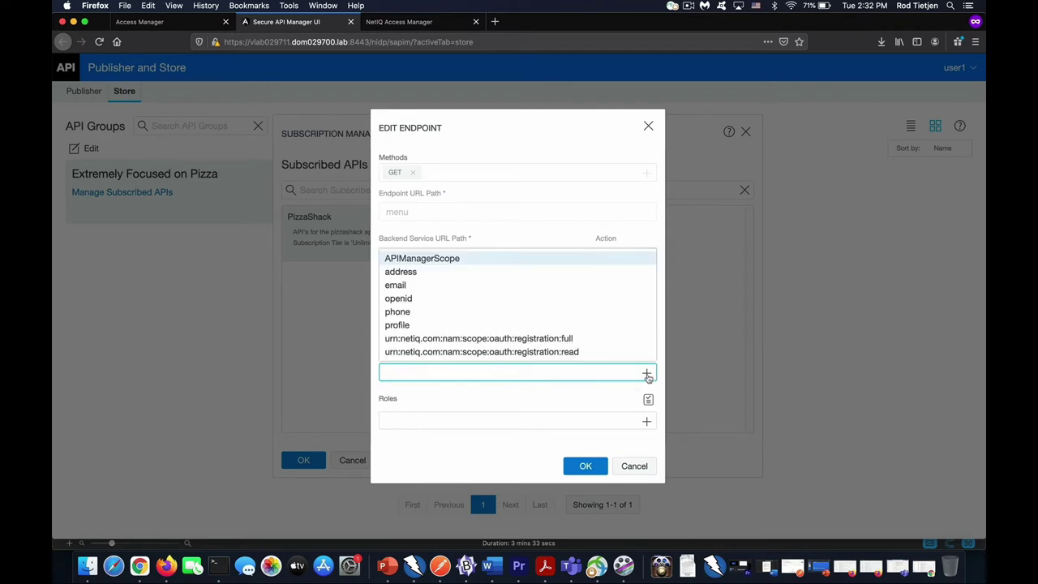
left_click(647, 421)
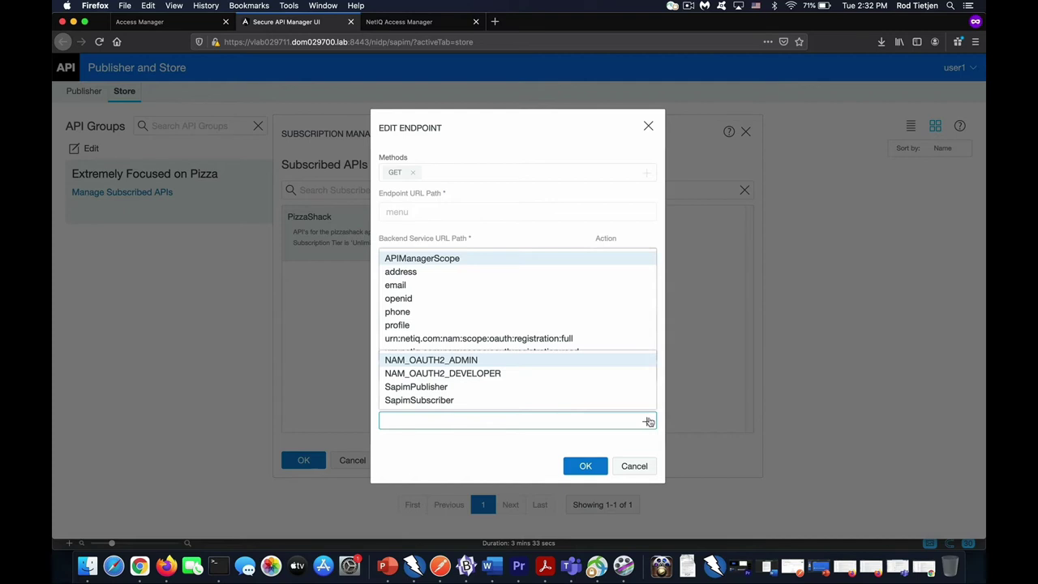
left_click(648, 467)
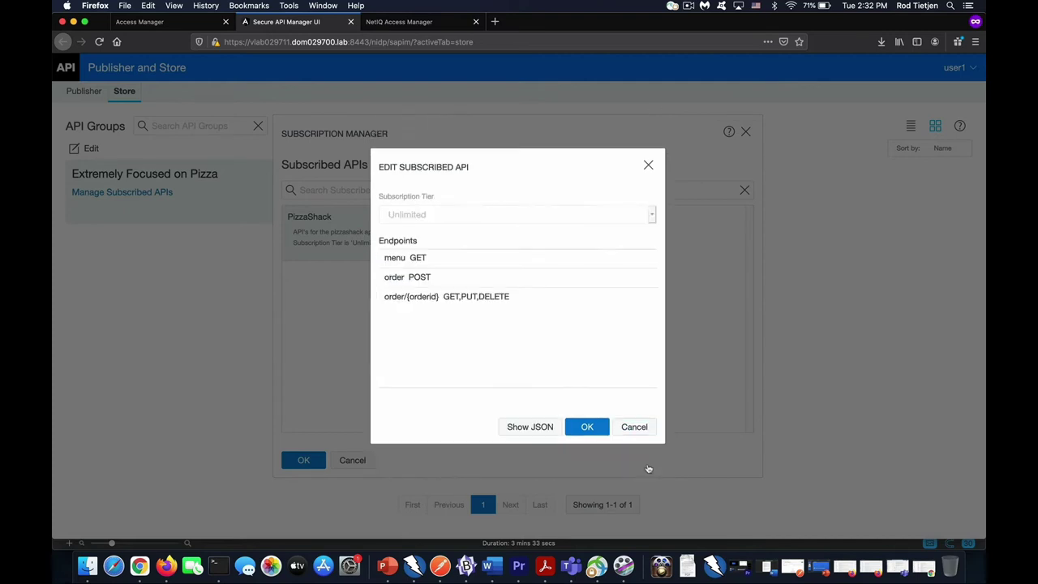
left_click(634, 427)
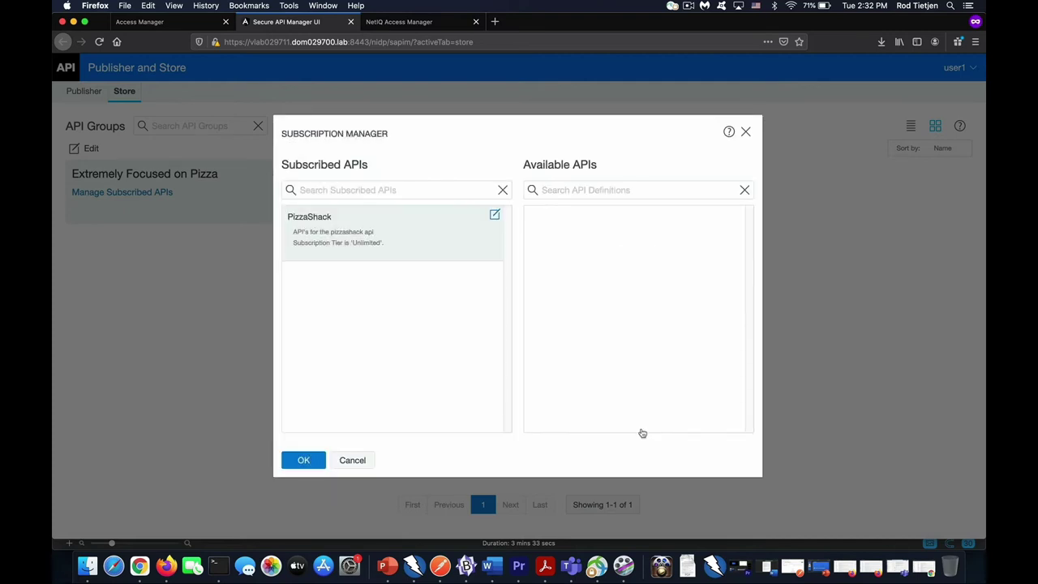
left_click(745, 131)
Open the Extremely Focused on Pizza group's edit dialog, view its scope options, and cancel.
left_click(345, 171)
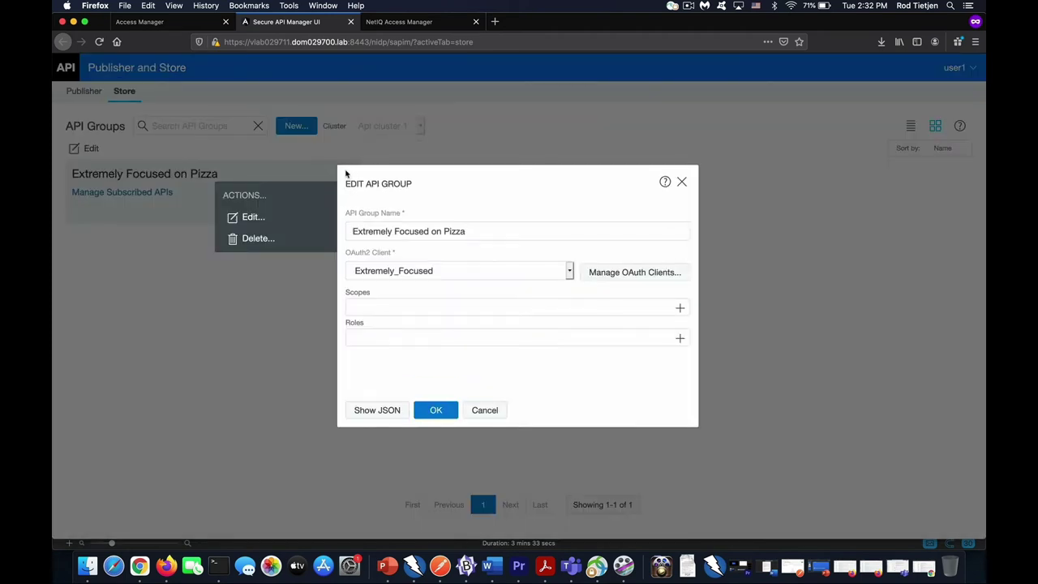
left_click(450, 305)
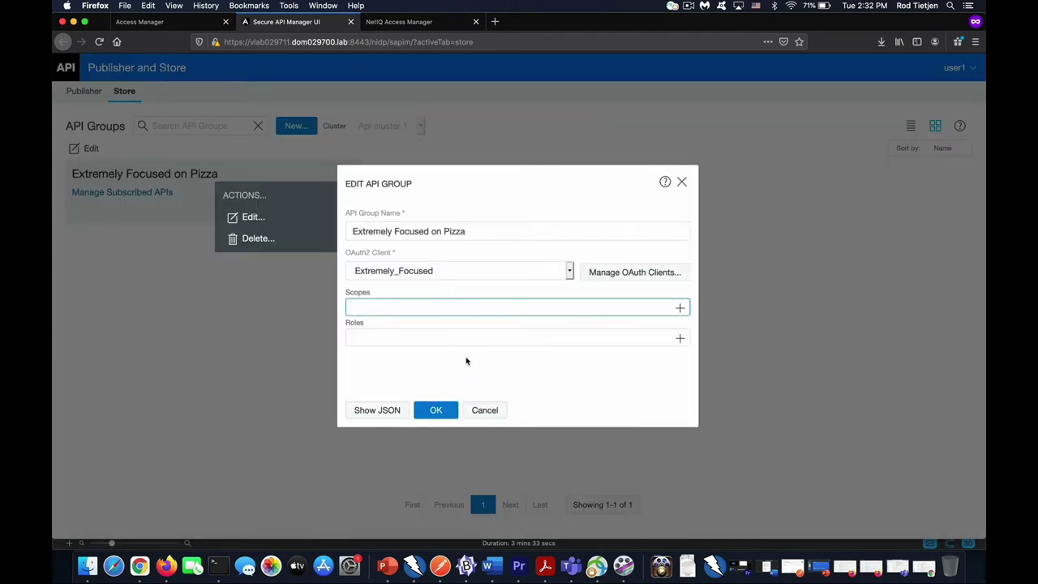
left_click(484, 411)
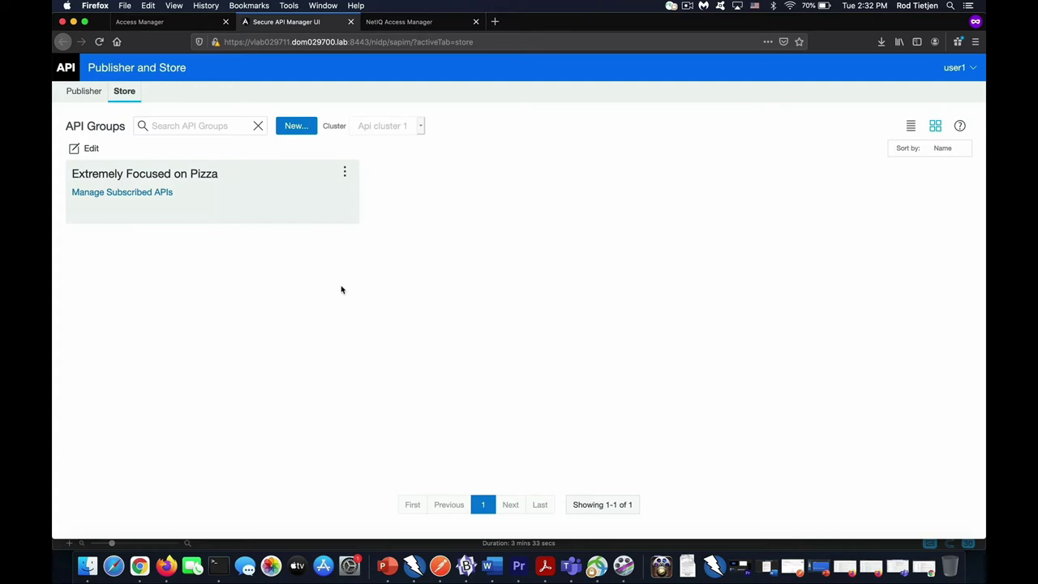
Sign in to Pizza Shack as user2 with the account password, then validate the device code.
left_click(73, 23)
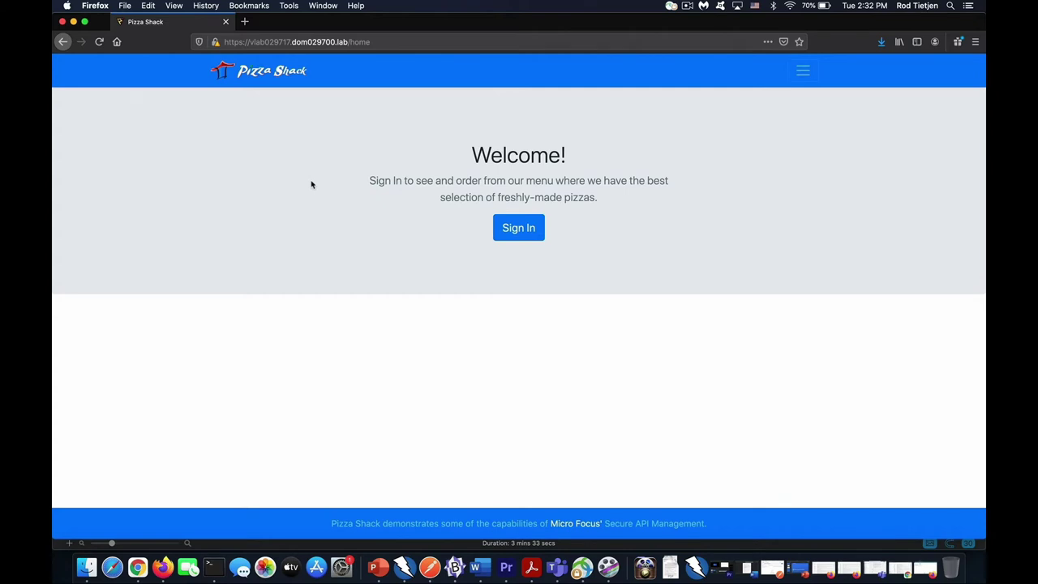
left_click(506, 229)
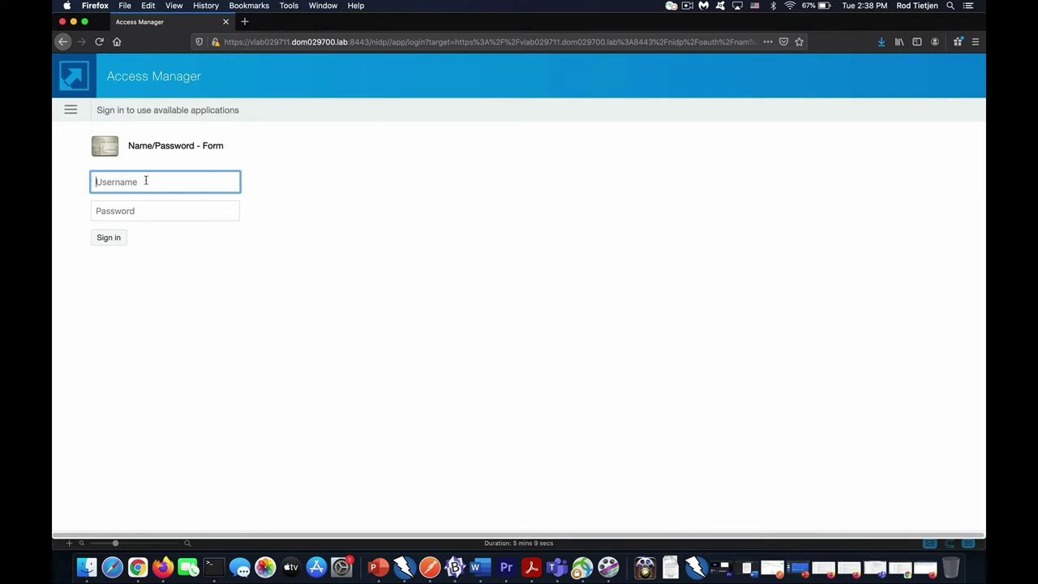
type("user2")
key("Tab")
type("novell")
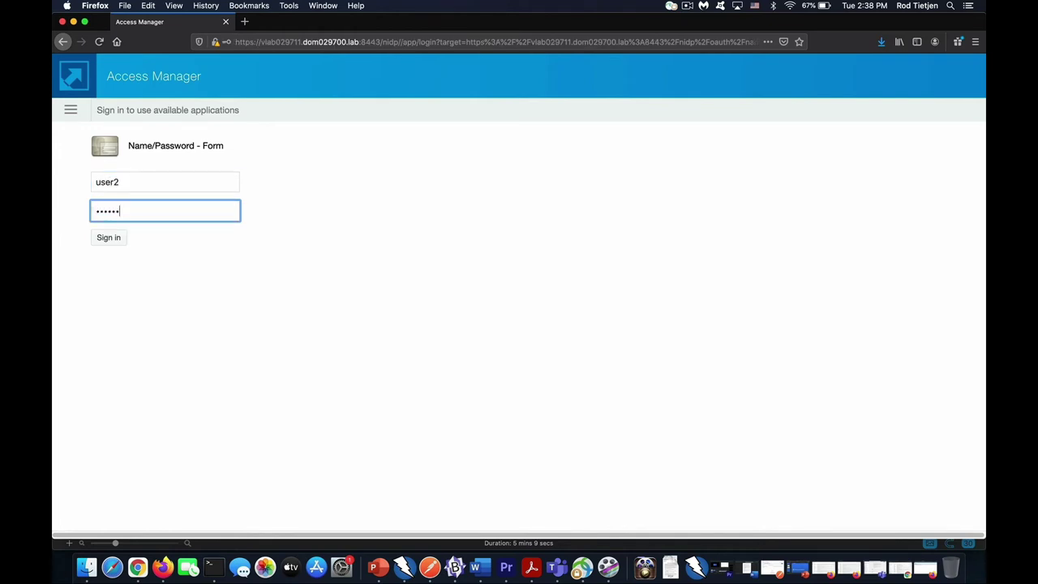
left_click(113, 238)
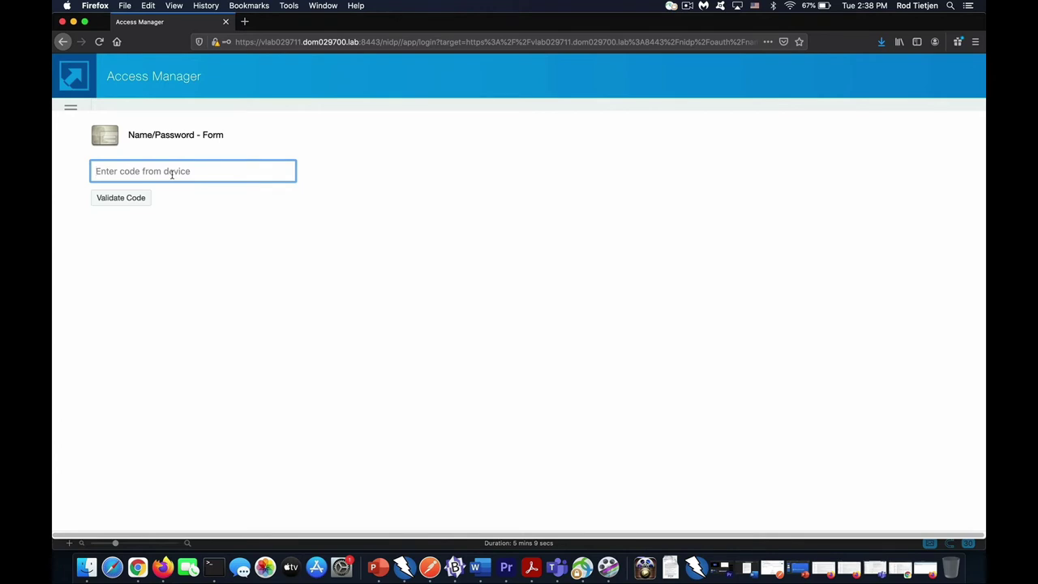
type("951313")
left_click(134, 201)
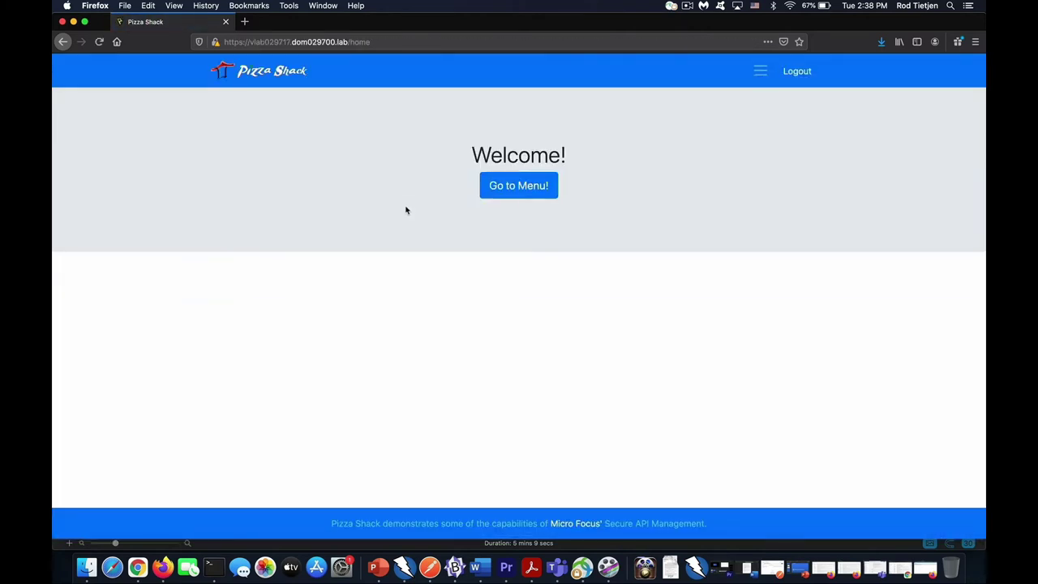
Open the pizza menu, order the Spicy Italian, and begin entering the name on card.
left_click(519, 187)
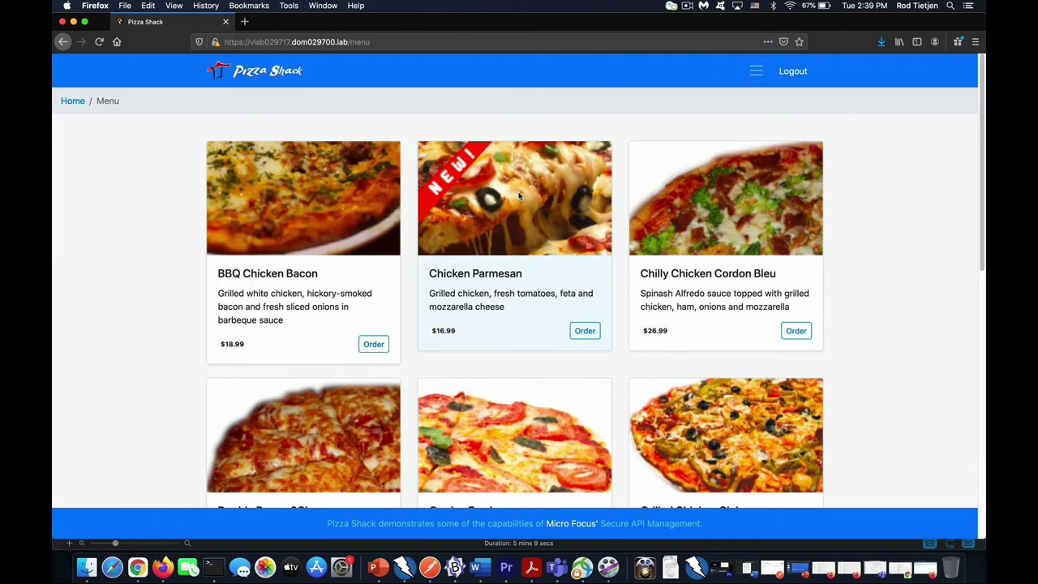
left_click_drag(984, 189, 966, 457)
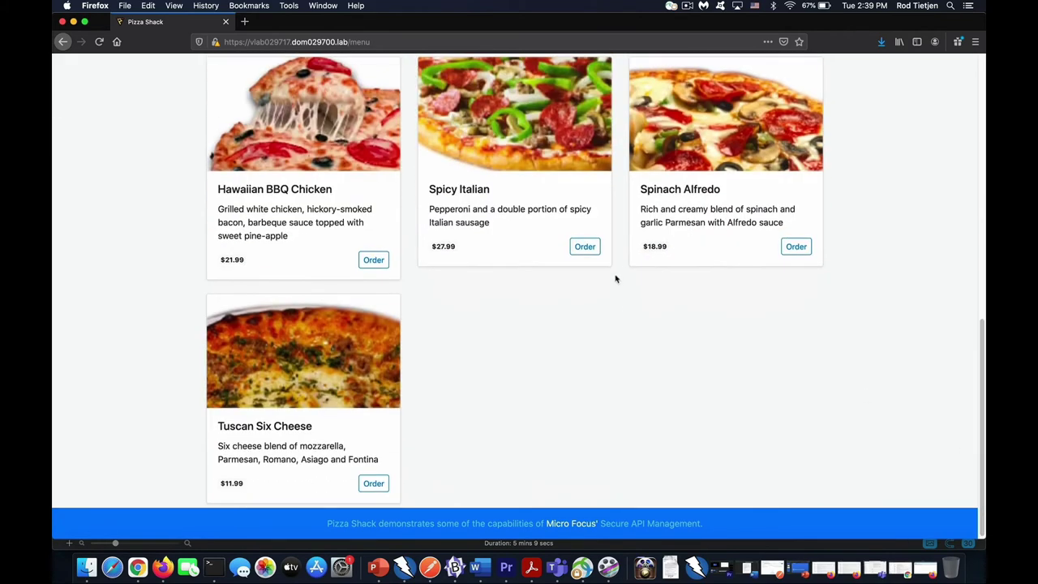
left_click(584, 246)
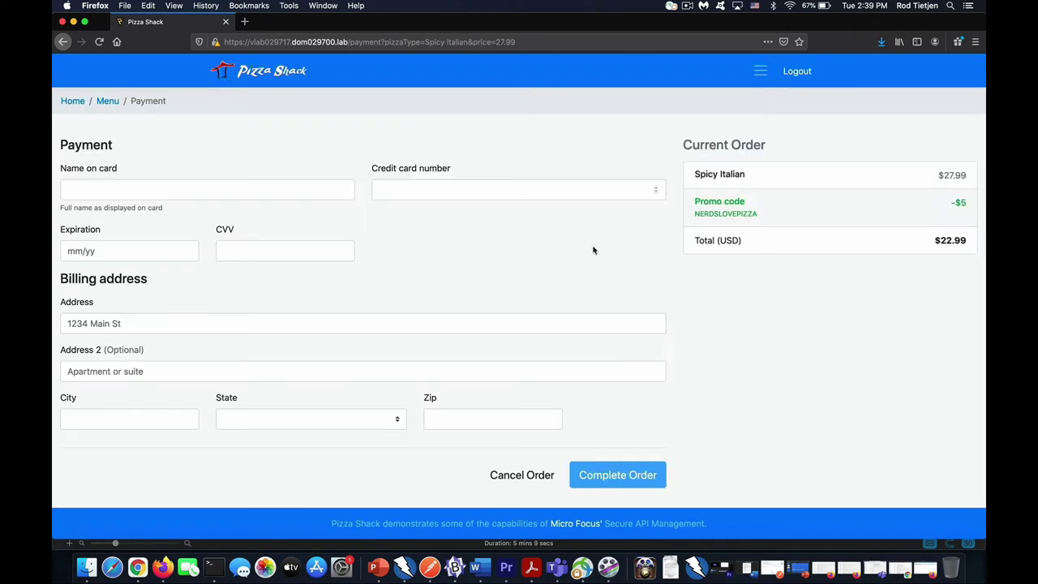
left_click(241, 186)
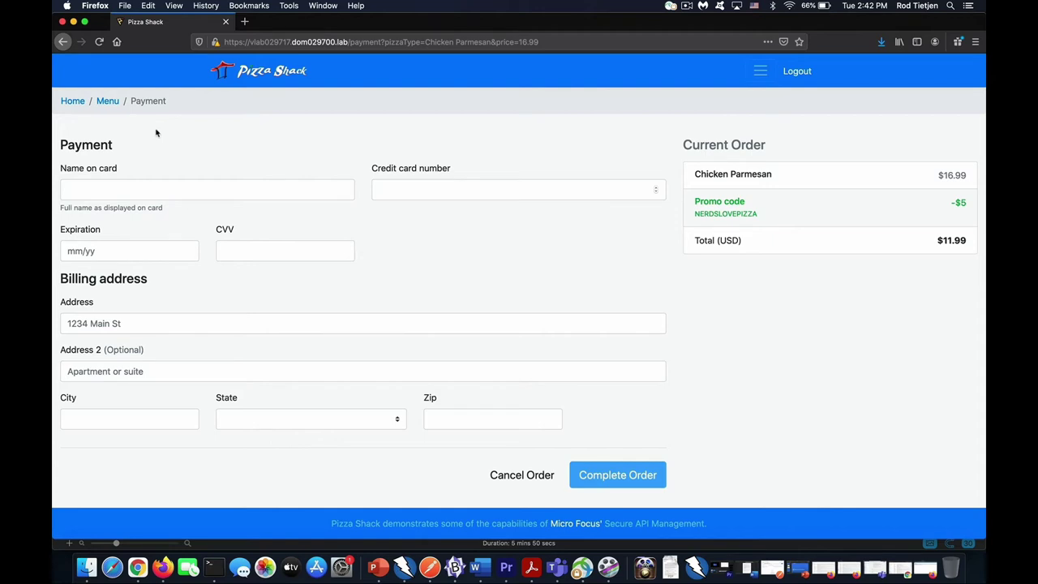
Back on the menu, select the AccessToken logged in the developer console, then close the tools.
left_click(106, 101)
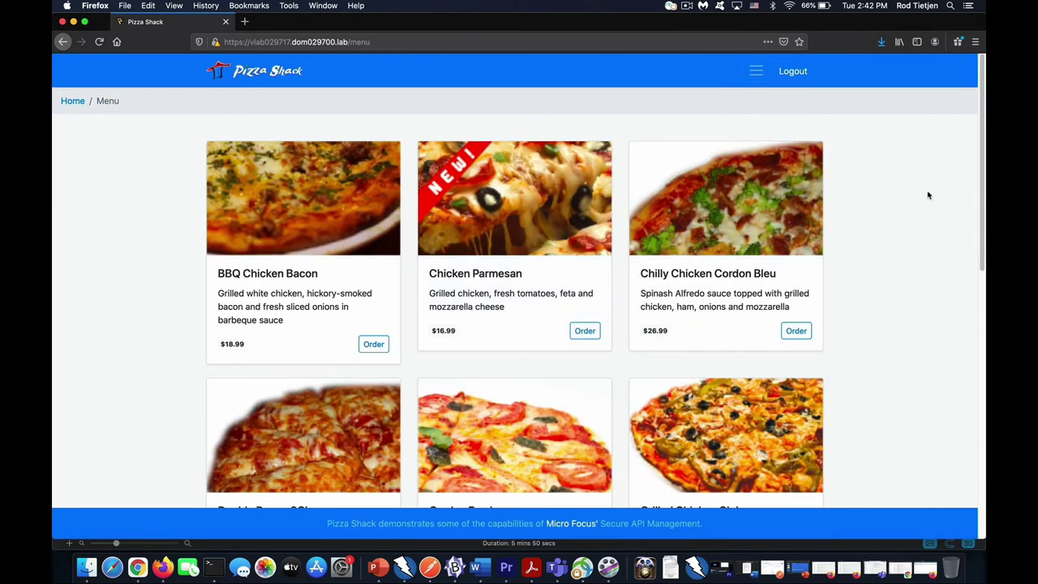
right_click(880, 194)
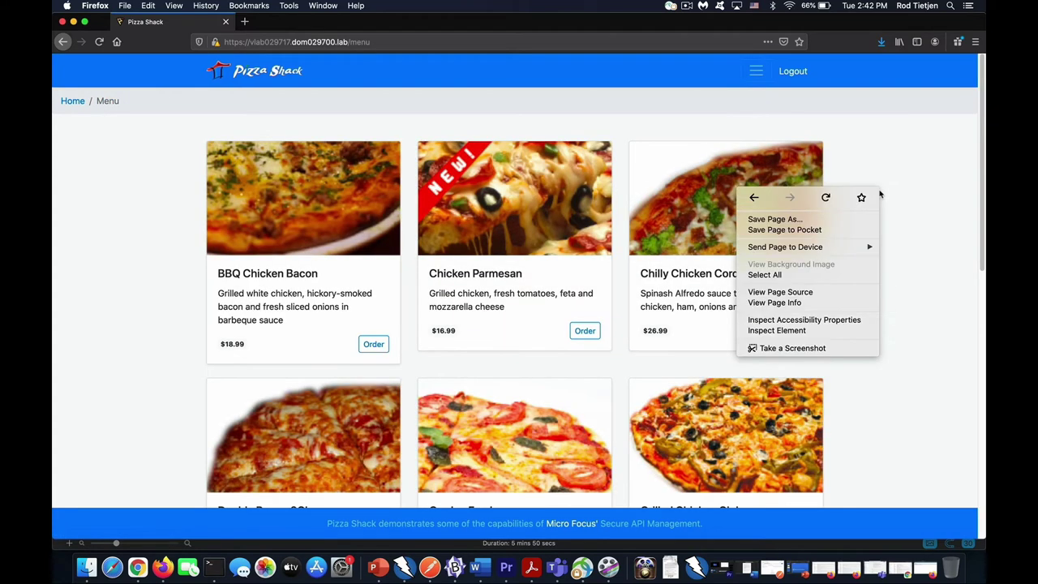
left_click(806, 330)
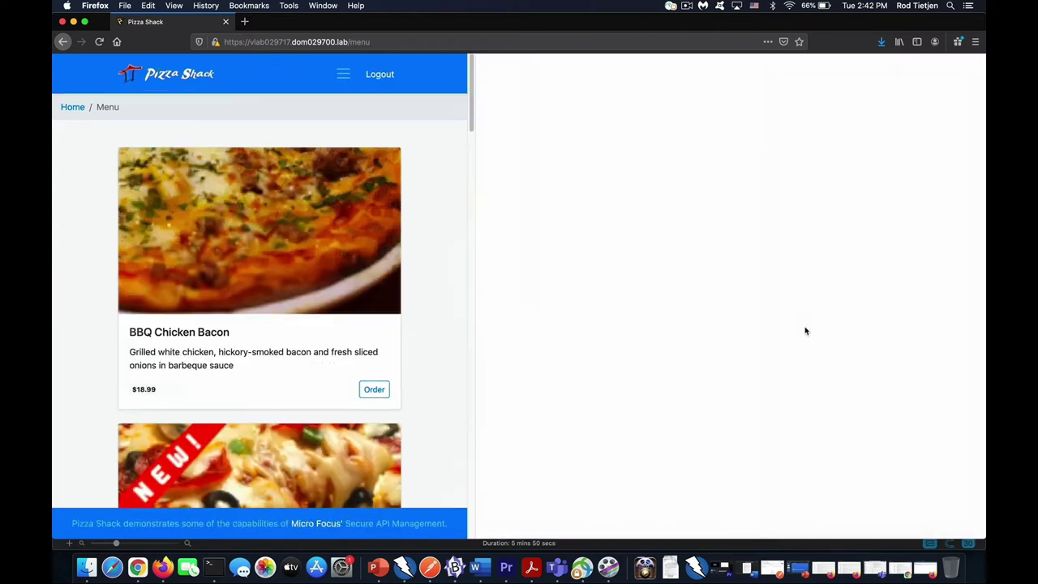
left_click(573, 60)
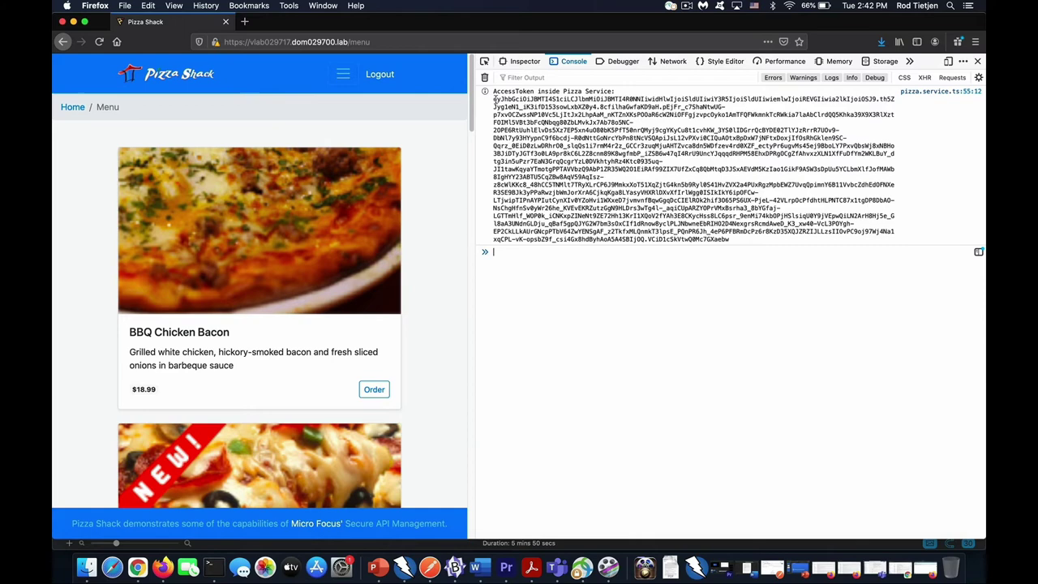
left_click_drag(494, 99, 751, 239)
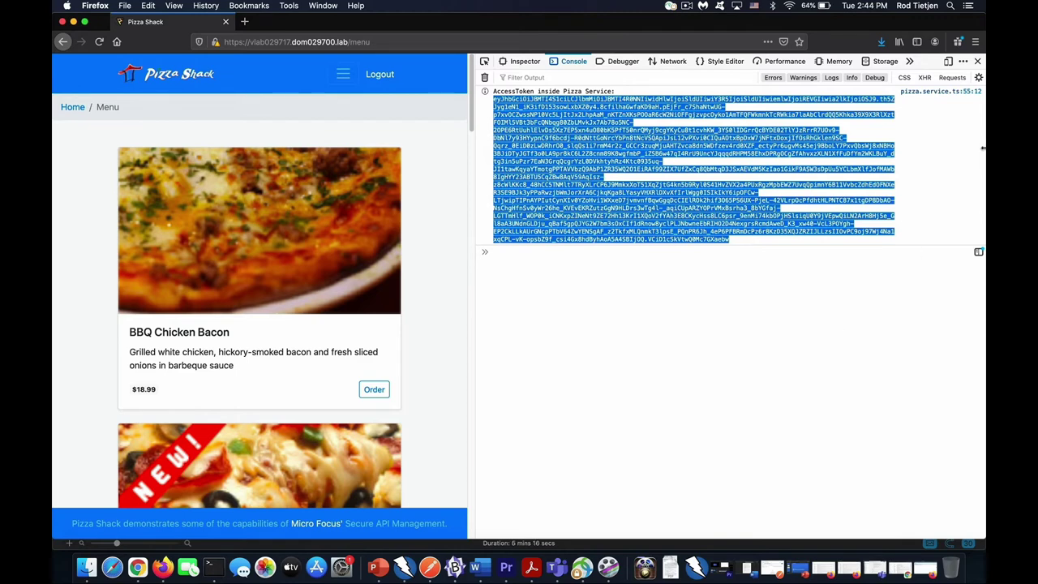
left_click(977, 61)
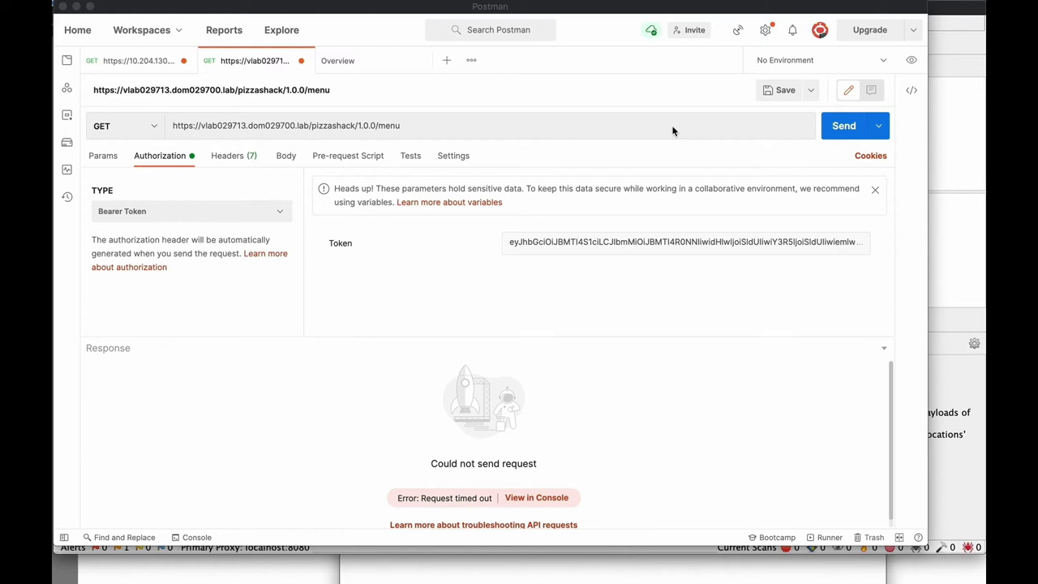
Send Postman's bearer-token GET request to pizzashack/1.0.0/menu.
left_click(843, 136)
left_click(842, 135)
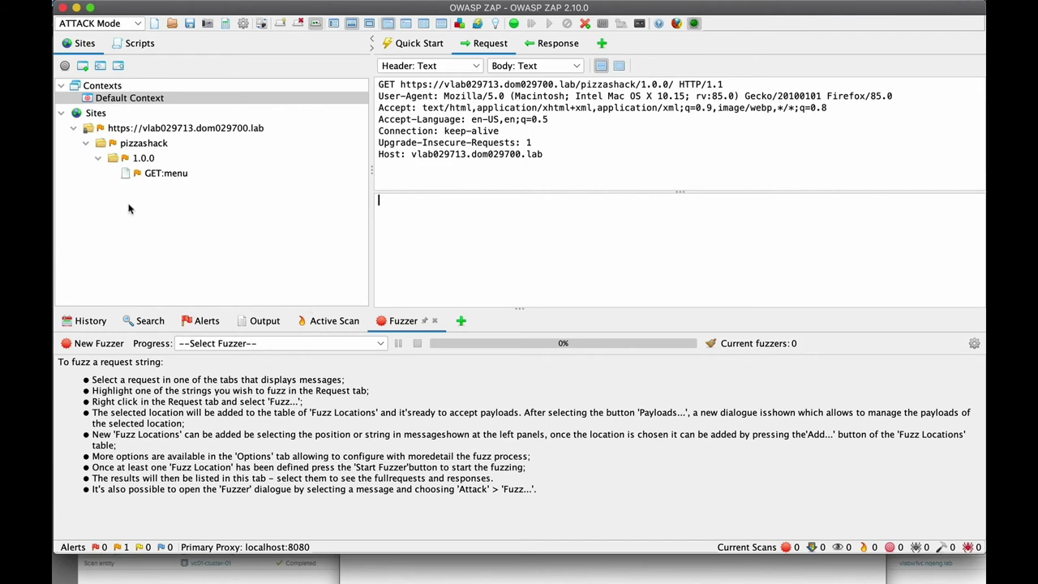
Select the captured GET menu request in the Sites tree to display its headers.
left_click(126, 176)
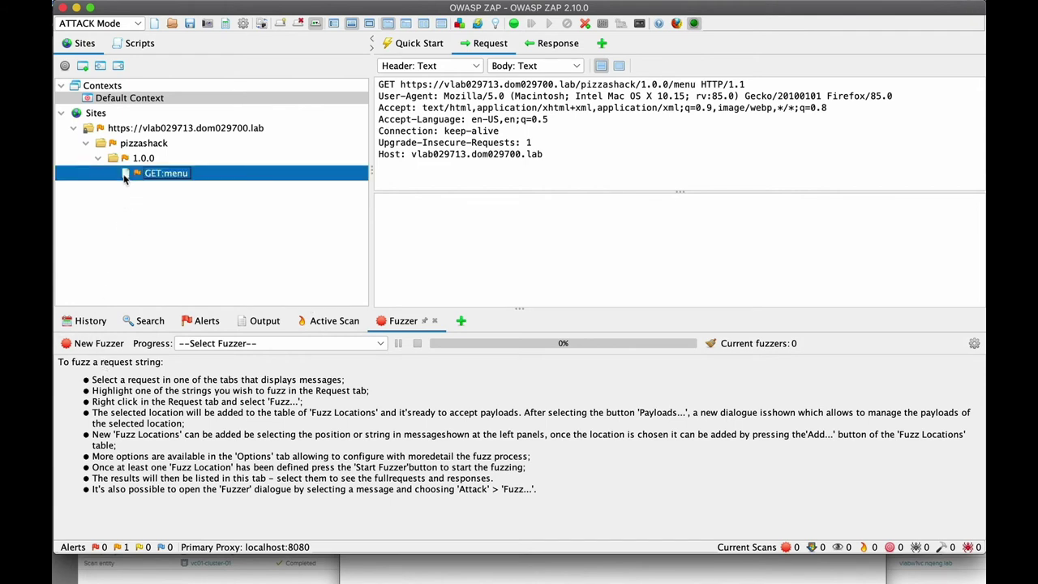
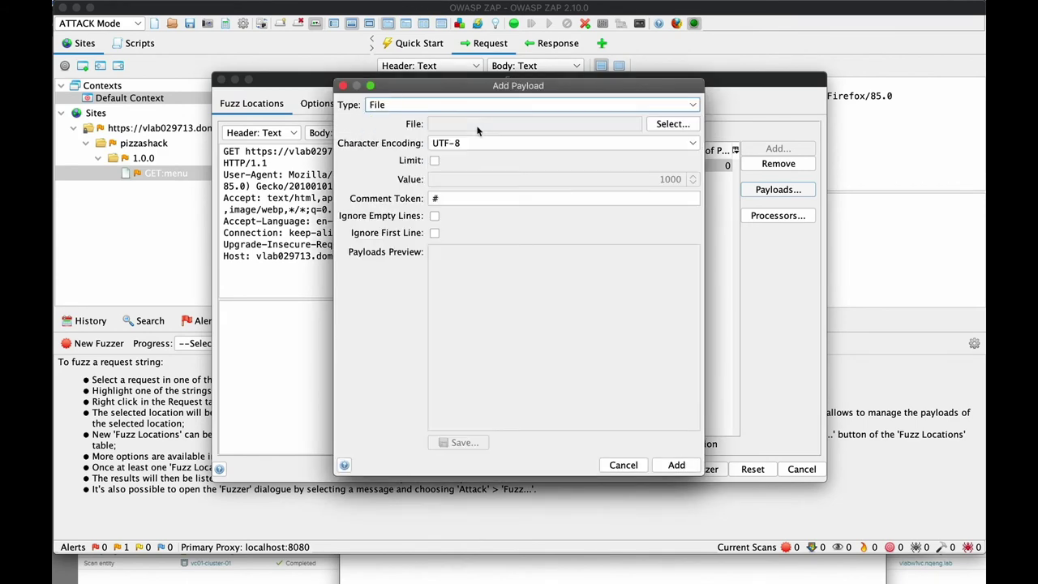
Add a File payload loaded from the PizzaAttack file to the 'menu' fuzz location.
left_click(658, 126)
left_click(523, 262)
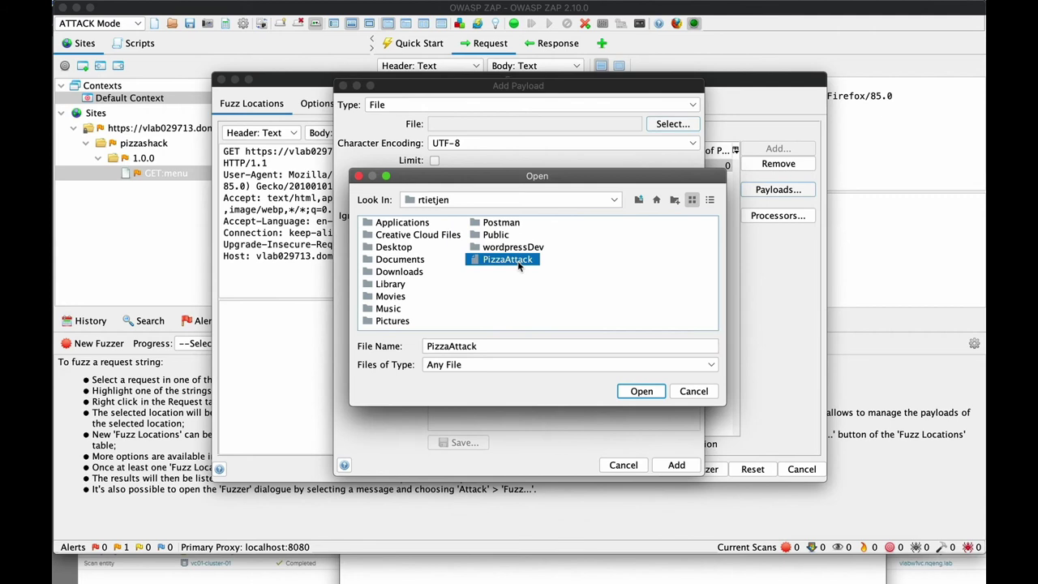
left_click(642, 391)
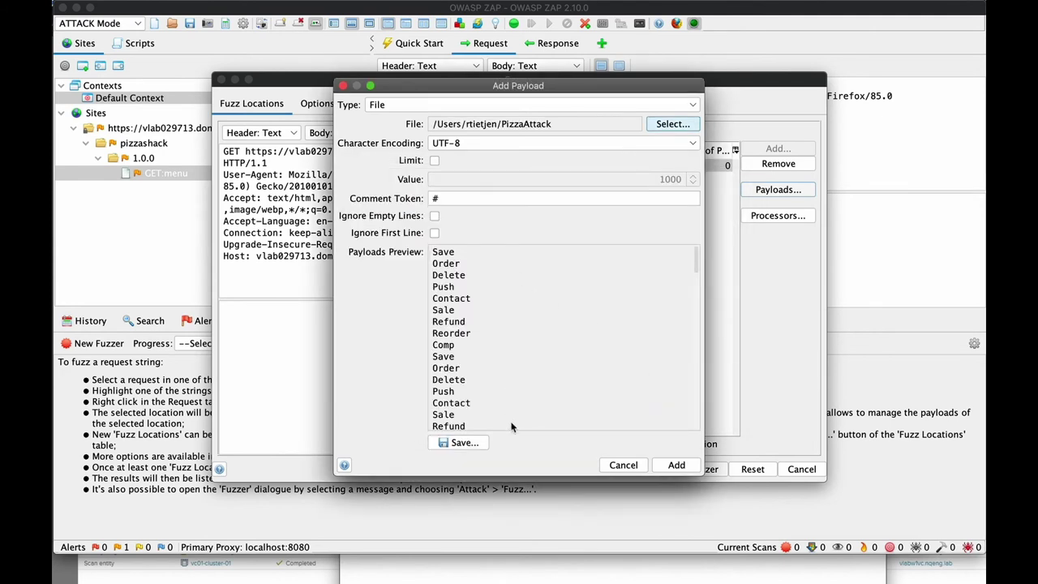
left_click(670, 466)
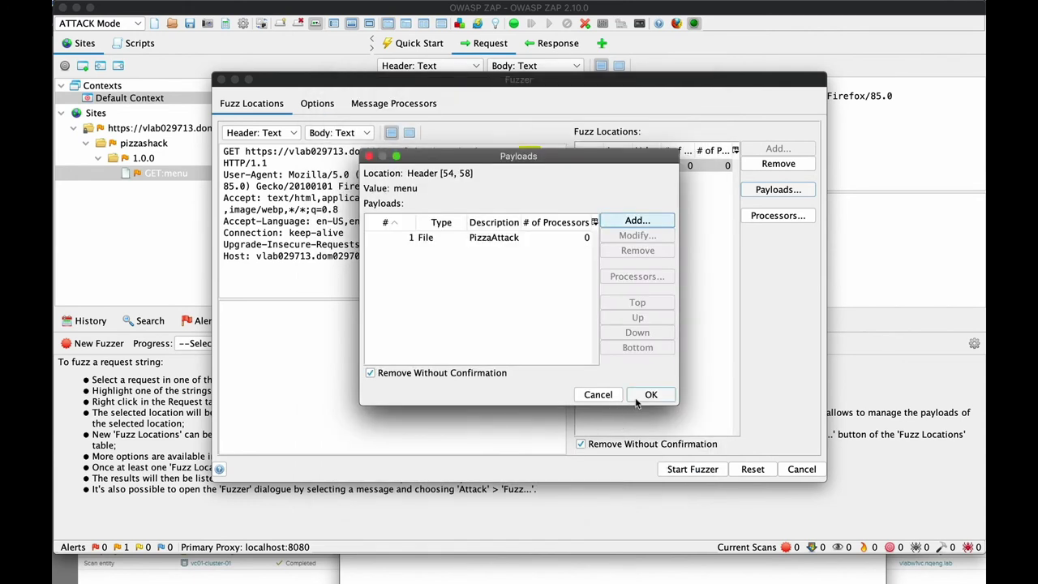
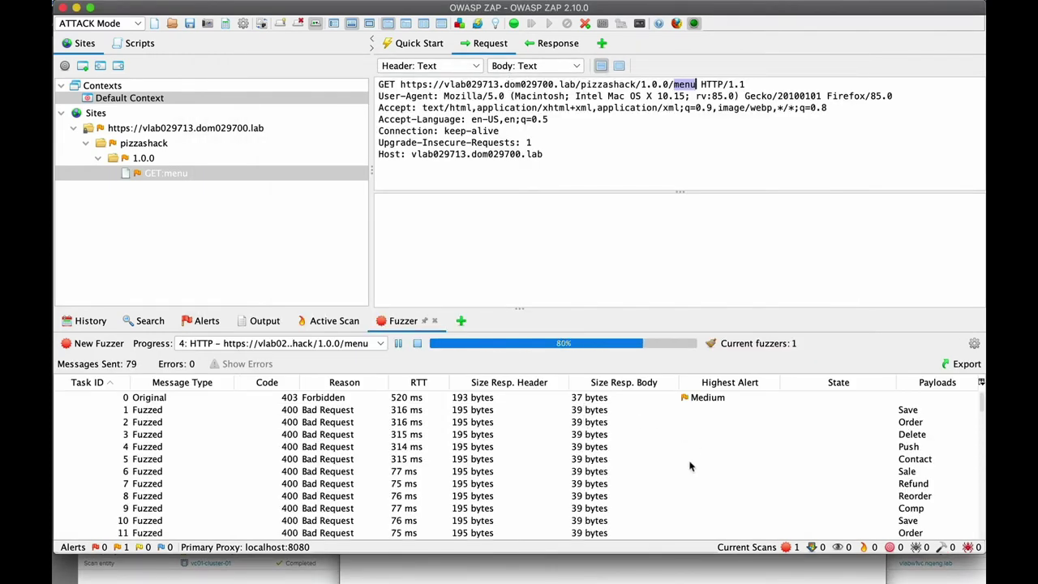
With the ZAP fuzzer stuck at 80% (79 requests, all 400), resend Postman's pizzashack menu GET request.
left_click_drag(978, 408, 973, 549)
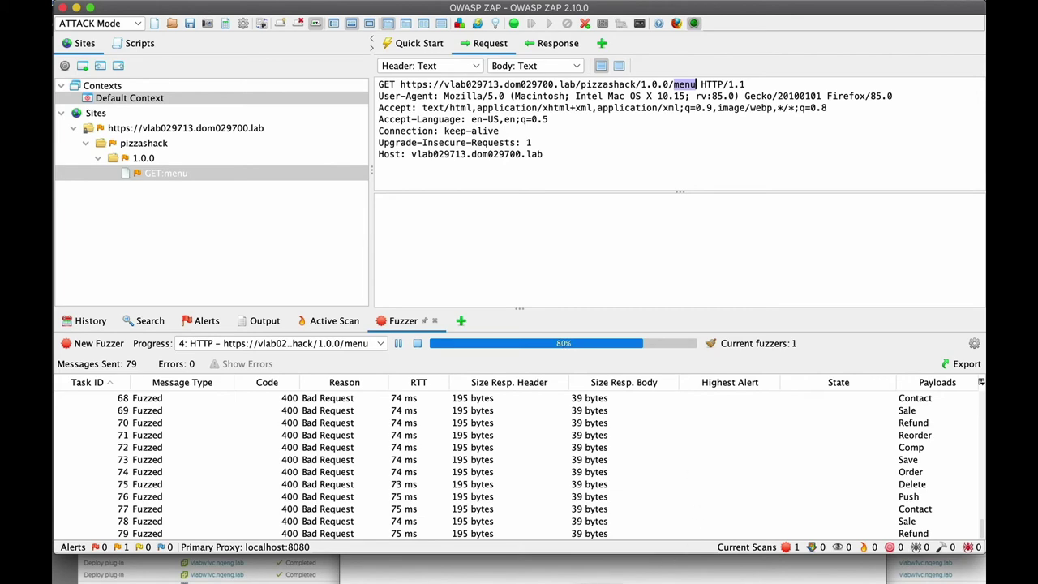
key("super+Tab")
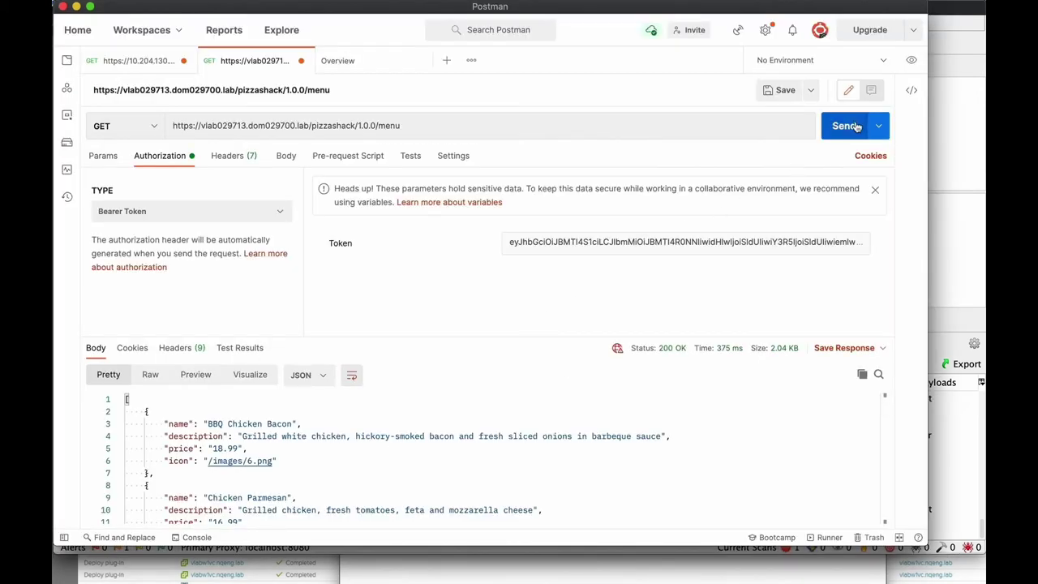
left_click(846, 130)
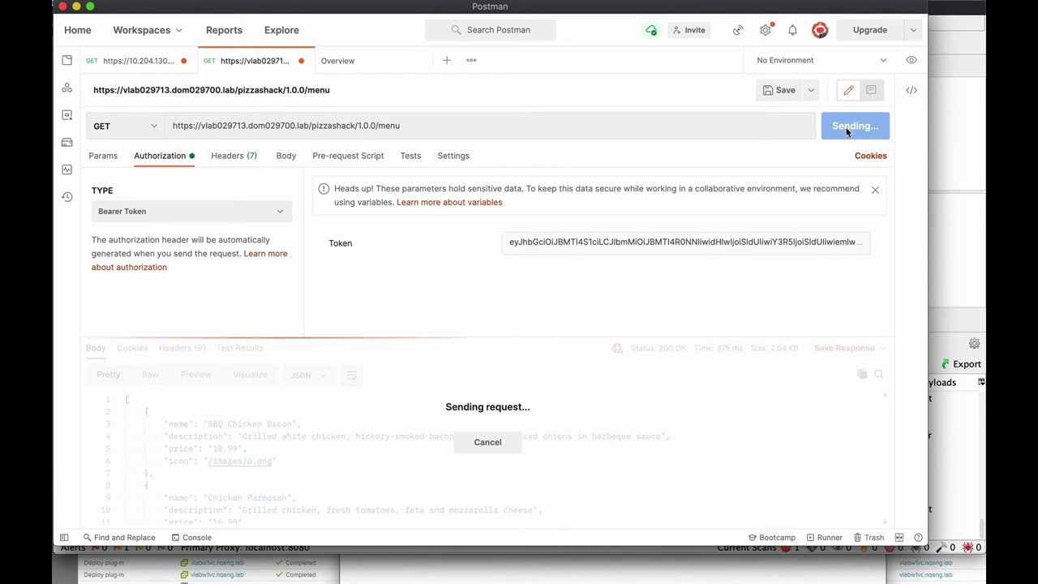